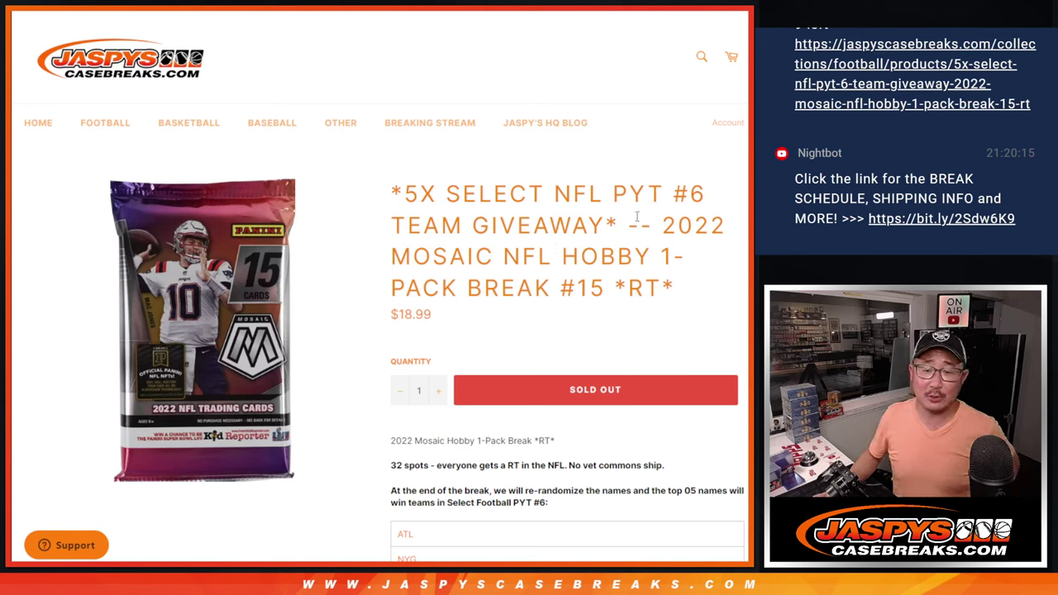
- Review the Mosaic NFL Hobby 1-Pack Break #15 product page, including its title, break rules and giveaway team list
{"action": "left_click_drag", "start_coordinate": [662, 218], "coordinate": [702, 287]}
{"action": "left_click", "coordinate": [704, 289]}
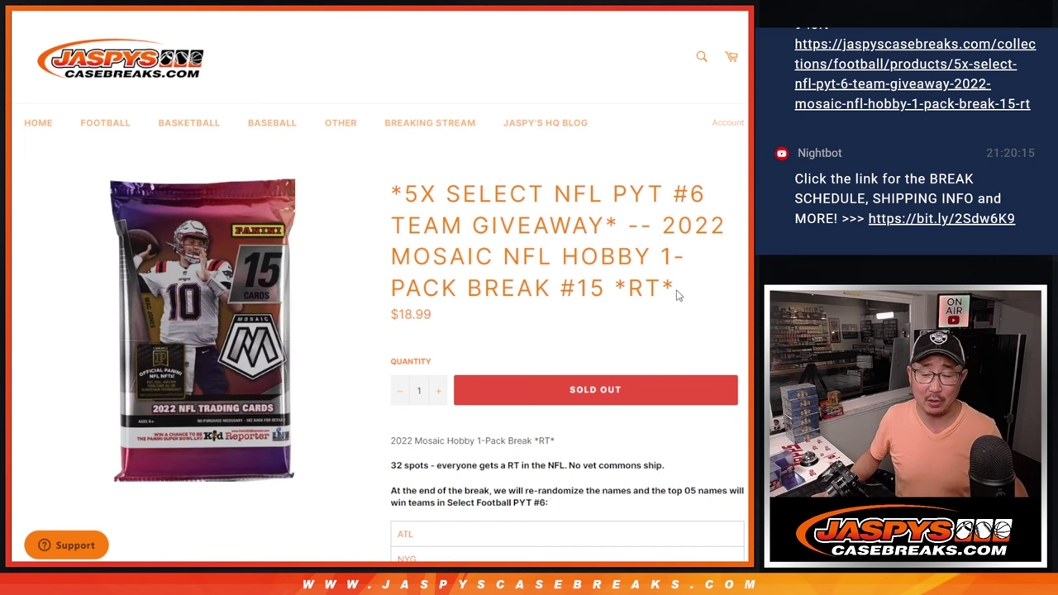
{"action": "double_click", "coordinate": [587, 288]}
{"action": "left_click", "coordinate": [528, 216]}
{"action": "scroll", "coordinate": [494, 245], "scroll_direction": "down", "scroll_amount": 2}
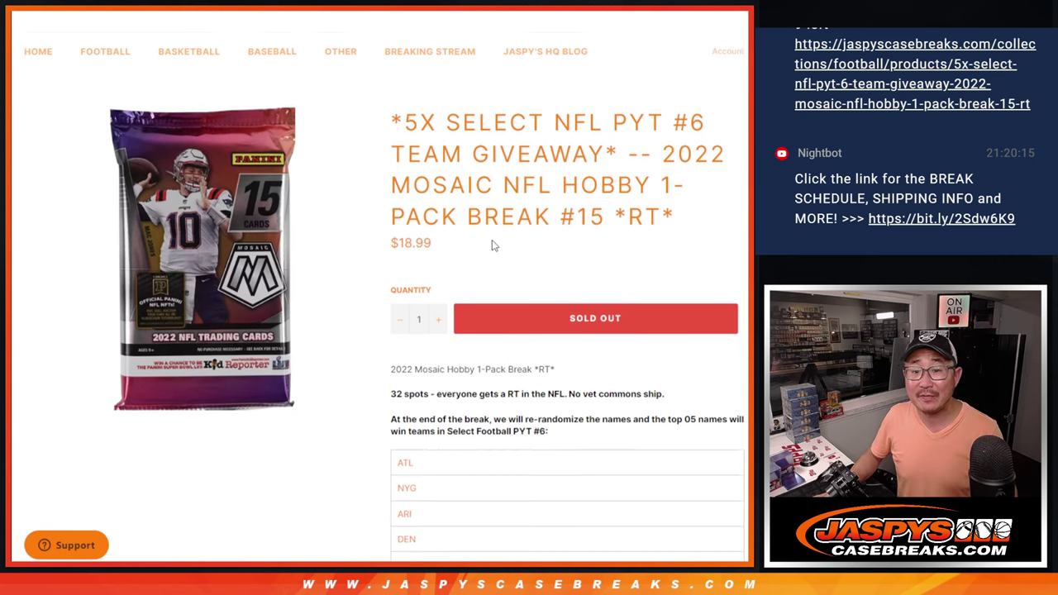
{"action": "scroll", "coordinate": [491, 244], "scroll_direction": "down", "scroll_amount": 1}
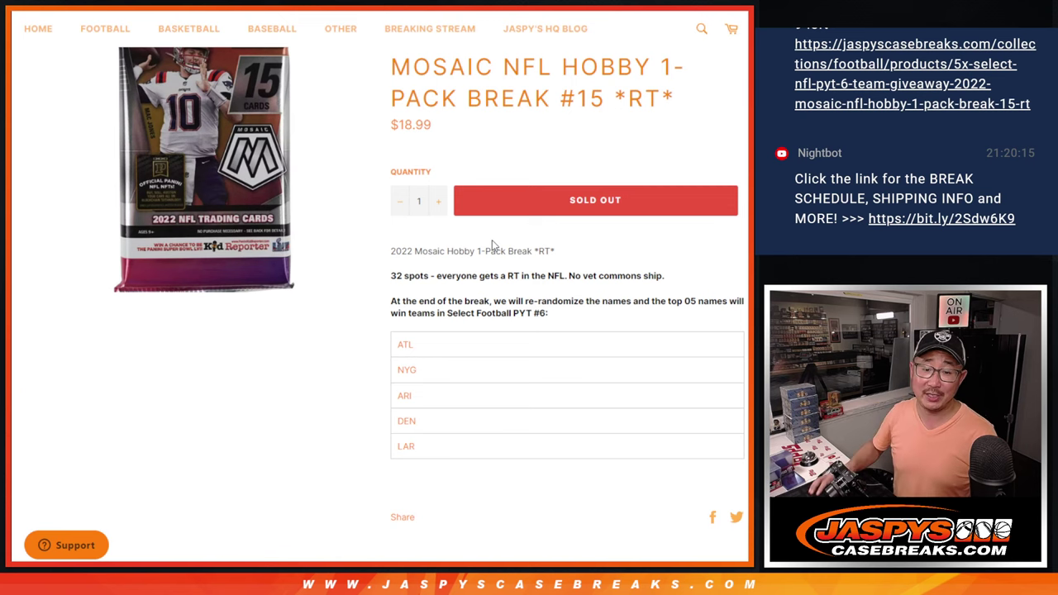
{"action": "scroll", "coordinate": [482, 279], "scroll_direction": "up", "scroll_amount": 3}
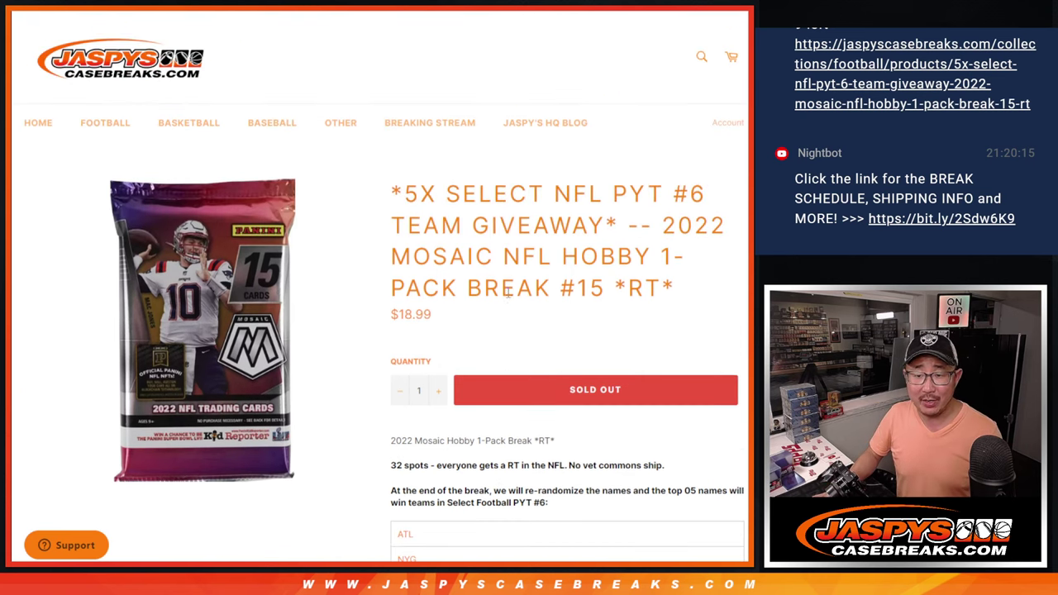
- Check the participant and NFL team lists in the RANDOM.ORG List Randomizer, and roll two virtual dice
{"action": "key", "text": "ctrl+Tab"}
{"action": "scroll", "coordinate": [367, 411], "scroll_direction": "up", "scroll_amount": 10}
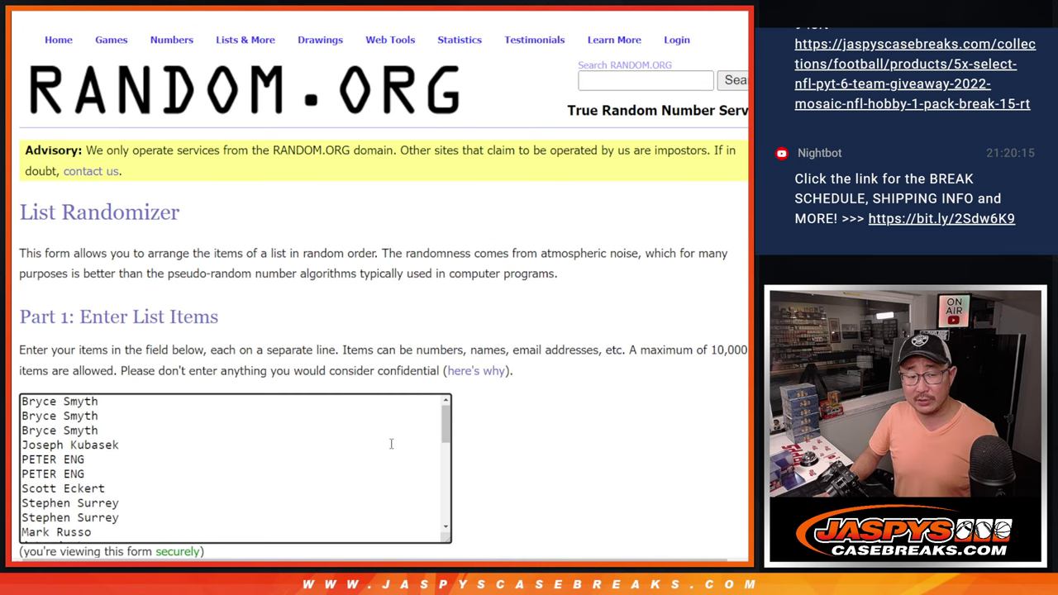
{"action": "key", "text": "ctrl+Tab"}
{"action": "scroll", "coordinate": [286, 281], "scroll_direction": "up", "scroll_amount": 8}
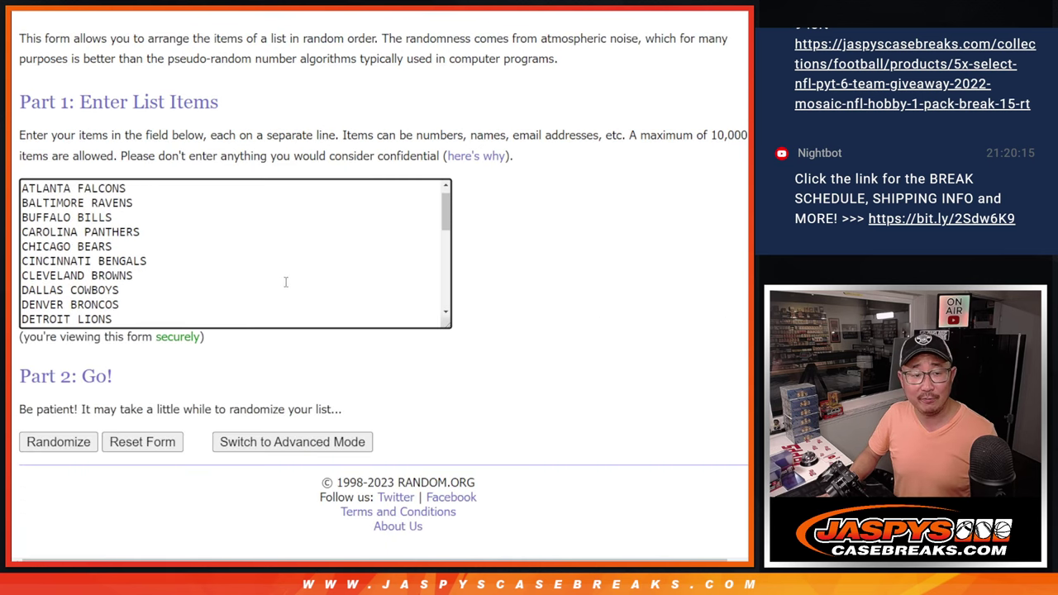
{"action": "key", "text": "ctrl+Tab"}
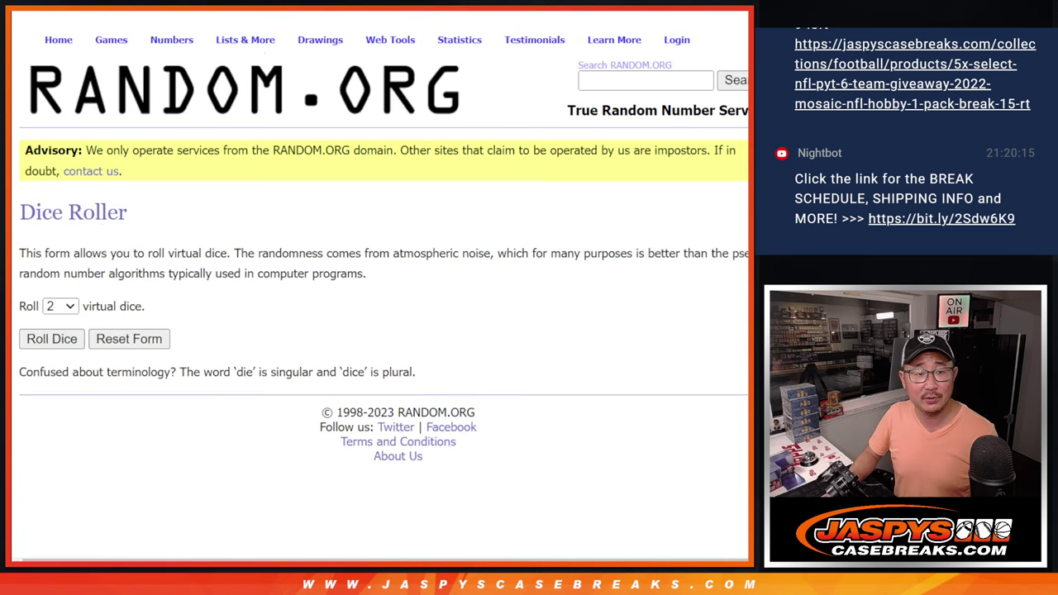
{"action": "left_click", "coordinate": [37, 341]}
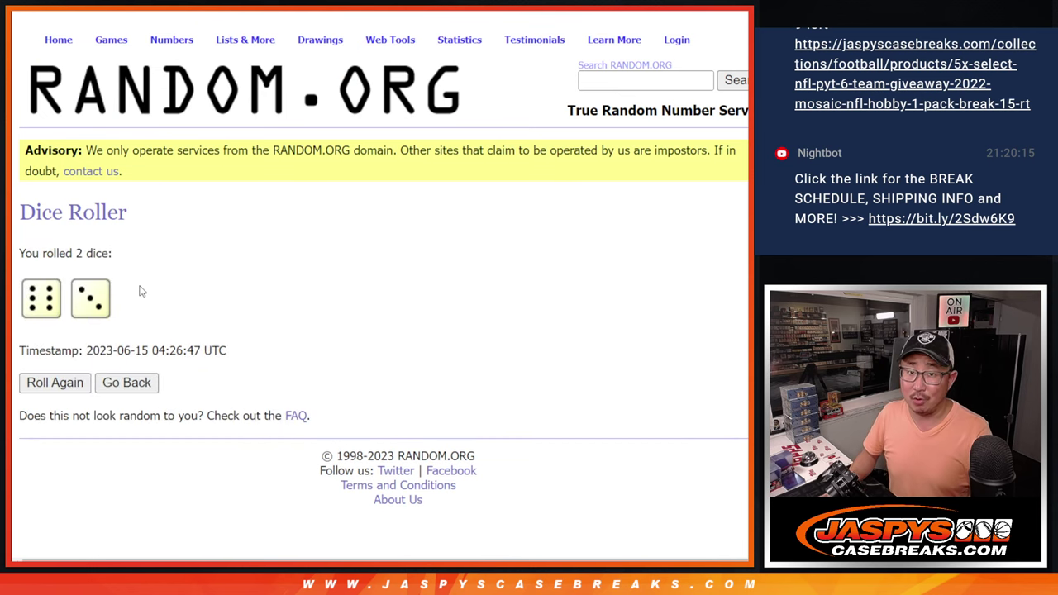
- Randomize the participant name list nine times in the List Randomizer
{"action": "key", "text": "ctrl+Tab"}
{"action": "scroll", "coordinate": [255, 499], "scroll_direction": "down", "scroll_amount": 3}
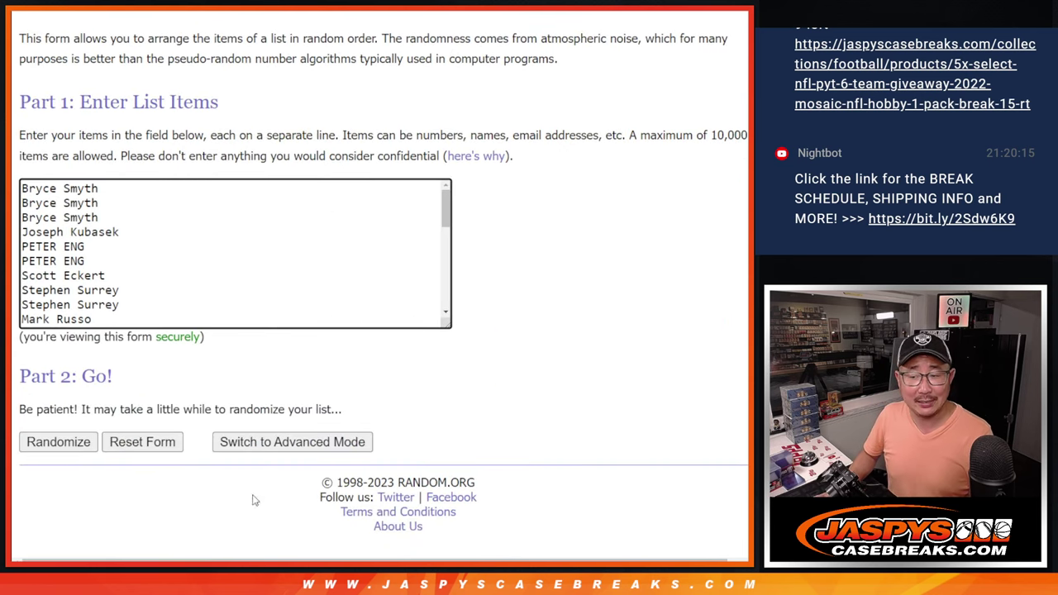
{"action": "left_click", "coordinate": [41, 442]}
{"action": "left_click", "coordinate": [41, 441]}
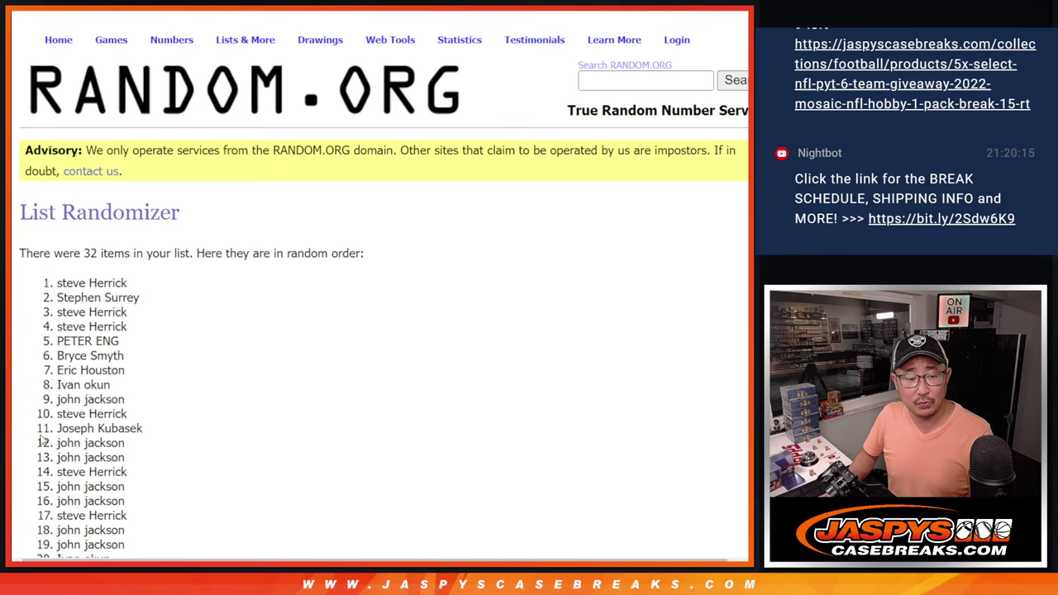
{"action": "left_click", "coordinate": [41, 442]}
{"action": "left_click", "coordinate": [42, 441]}
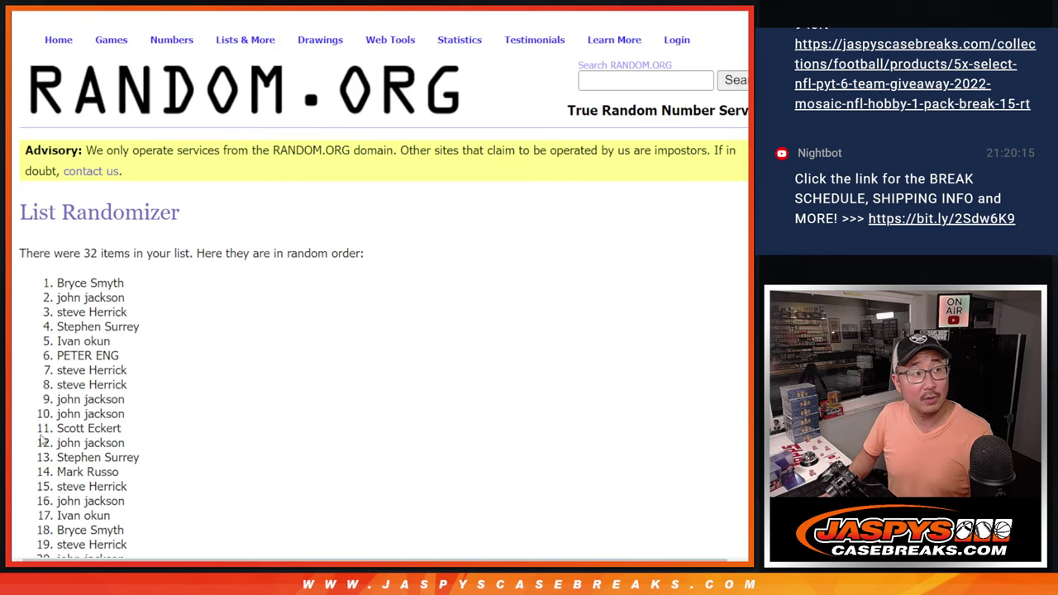
{"action": "left_click", "coordinate": [42, 441]}
{"action": "left_click", "coordinate": [41, 441]}
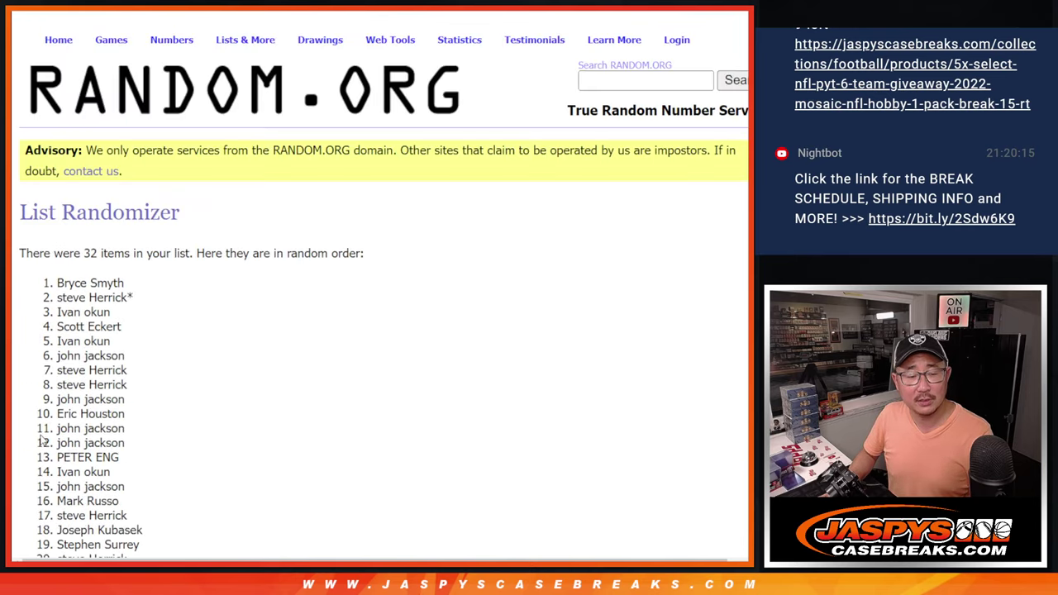
{"action": "left_click", "coordinate": [41, 441]}
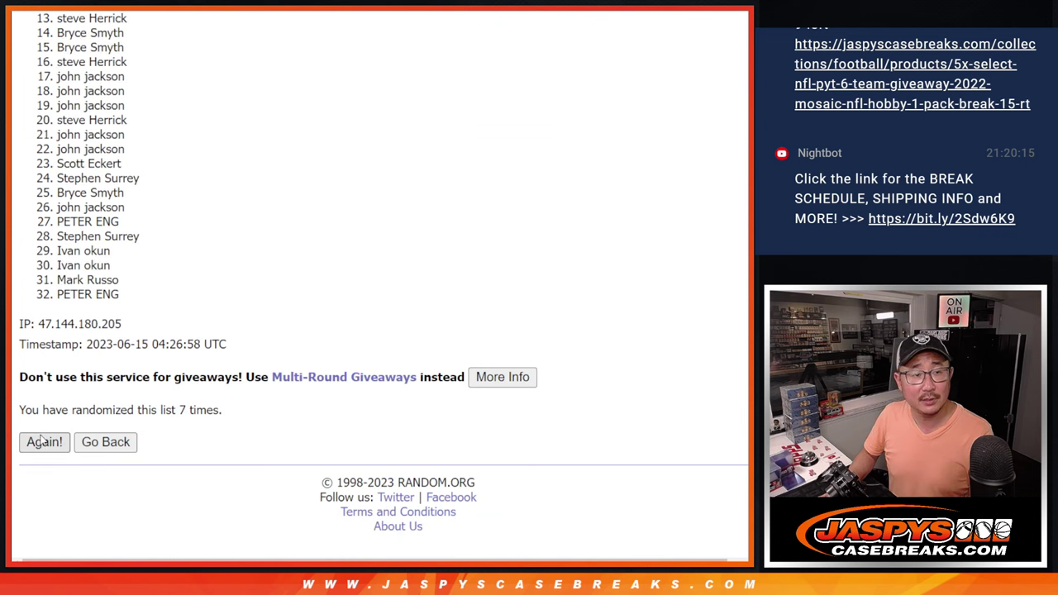
{"action": "left_click", "coordinate": [41, 442]}
{"action": "key", "text": "Return"}
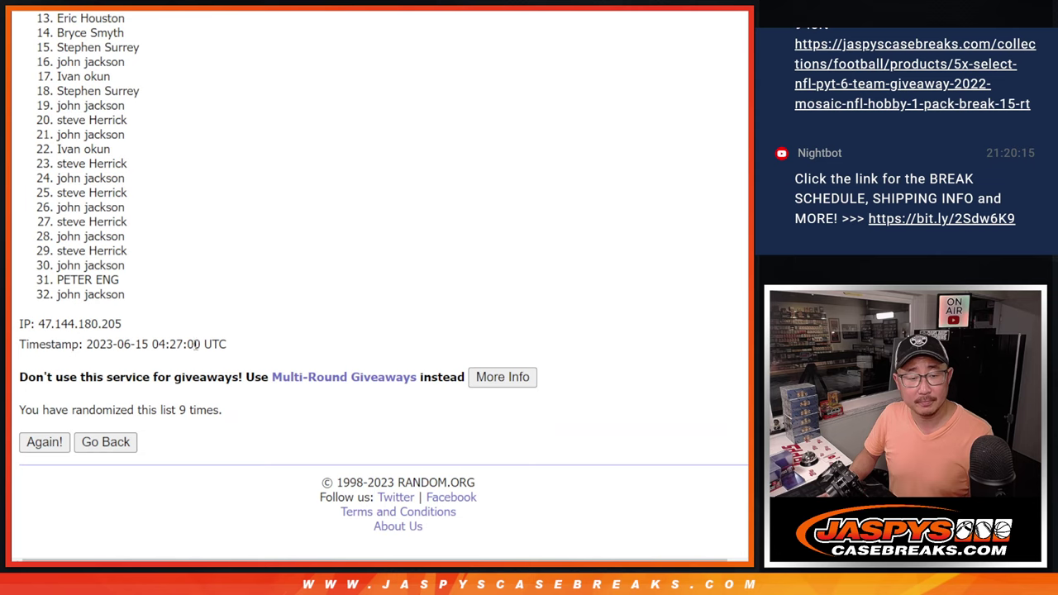
- Copy all 32 randomized participant names into column A of the break's Google Sheets spreadsheet, starting at A1
{"action": "scroll", "coordinate": [175, 273], "scroll_direction": "up", "scroll_amount": 3}
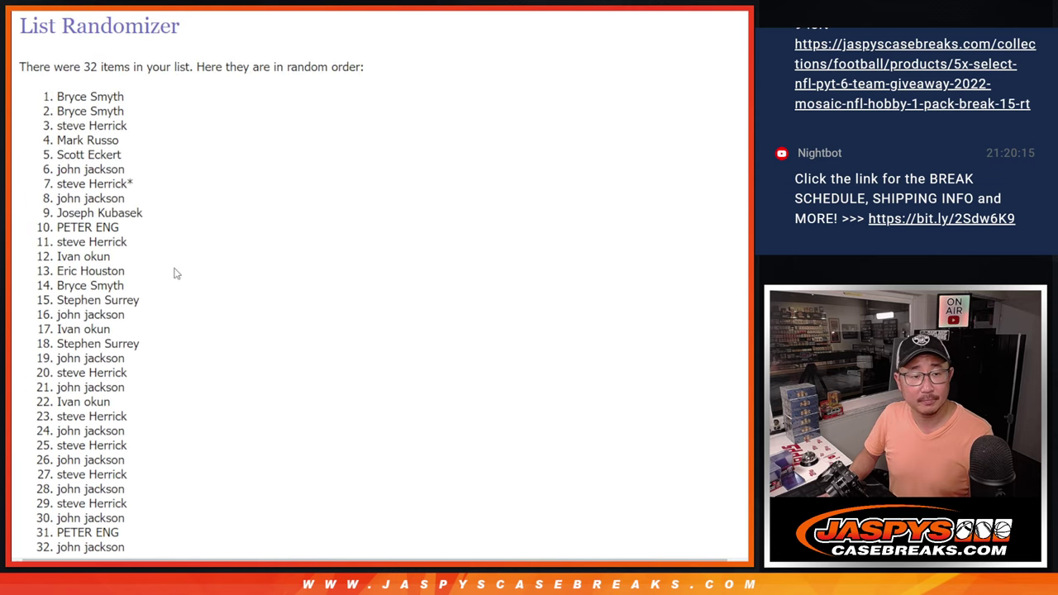
{"action": "left_click_drag", "start_coordinate": [56, 97], "coordinate": [152, 297]}
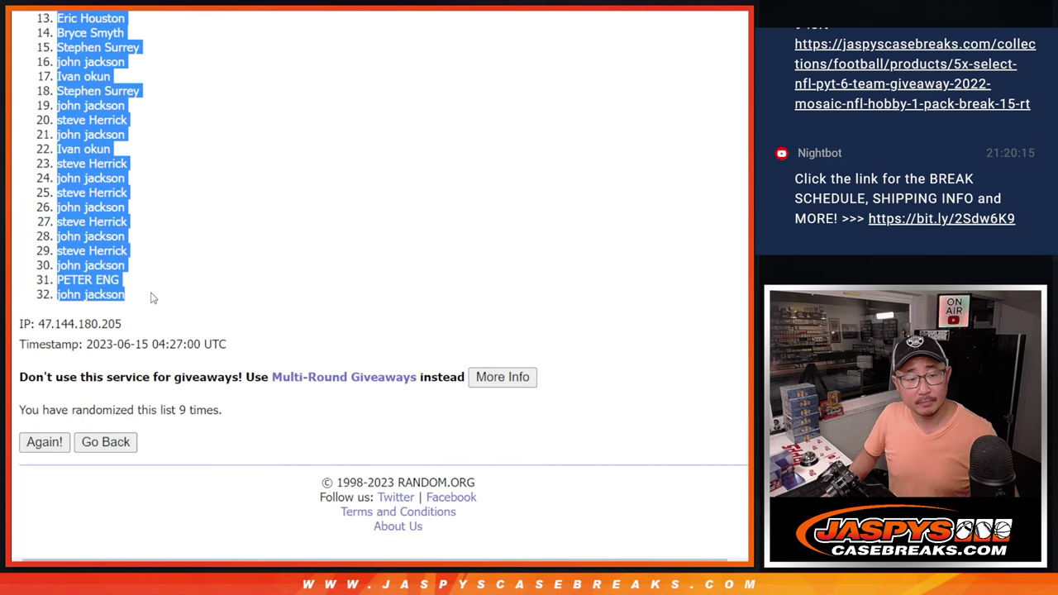
{"action": "left_click", "coordinate": [284, 12]}
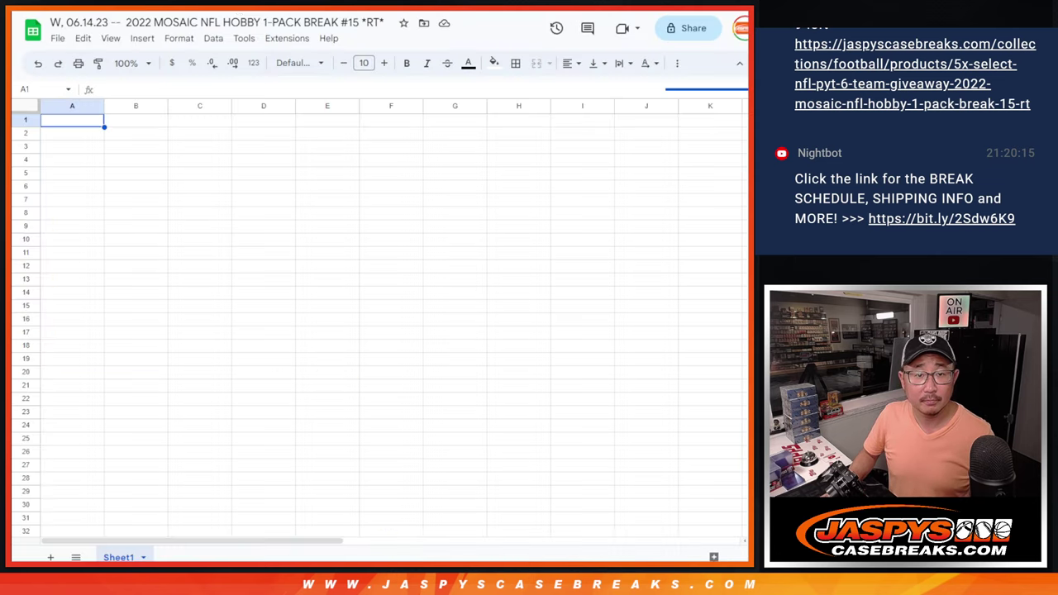
{"action": "key", "text": "ctrl+v"}
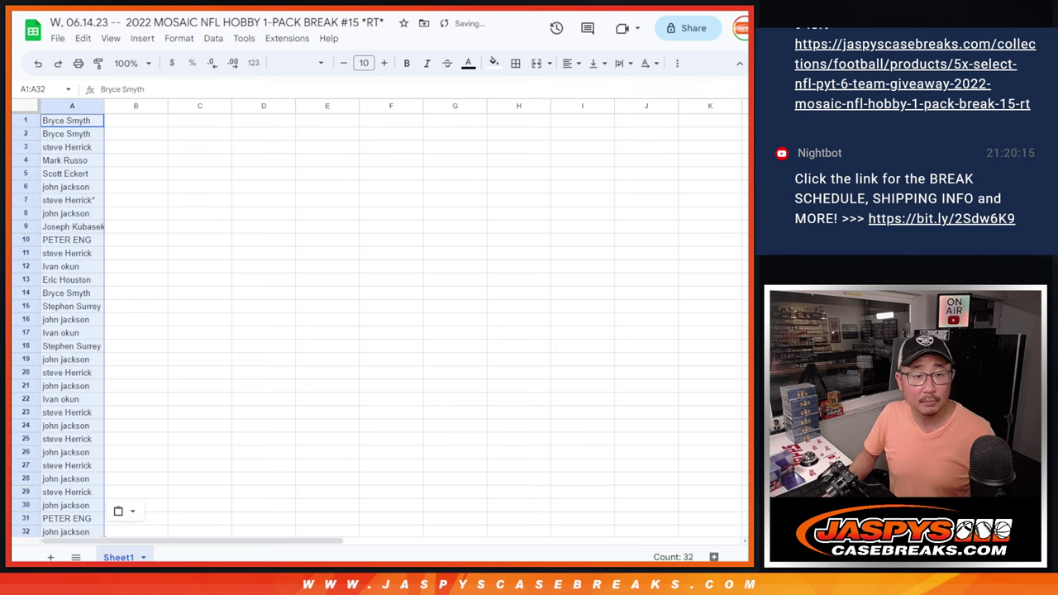
- Switch to the NFL team list in the RANDOM.ORG List Randomizer and randomize it nine times
{"action": "key", "text": "ctrl+Tab"}
{"action": "key", "text": "ctrl+Tab"}
{"action": "key", "text": "ctrl+Tab"}
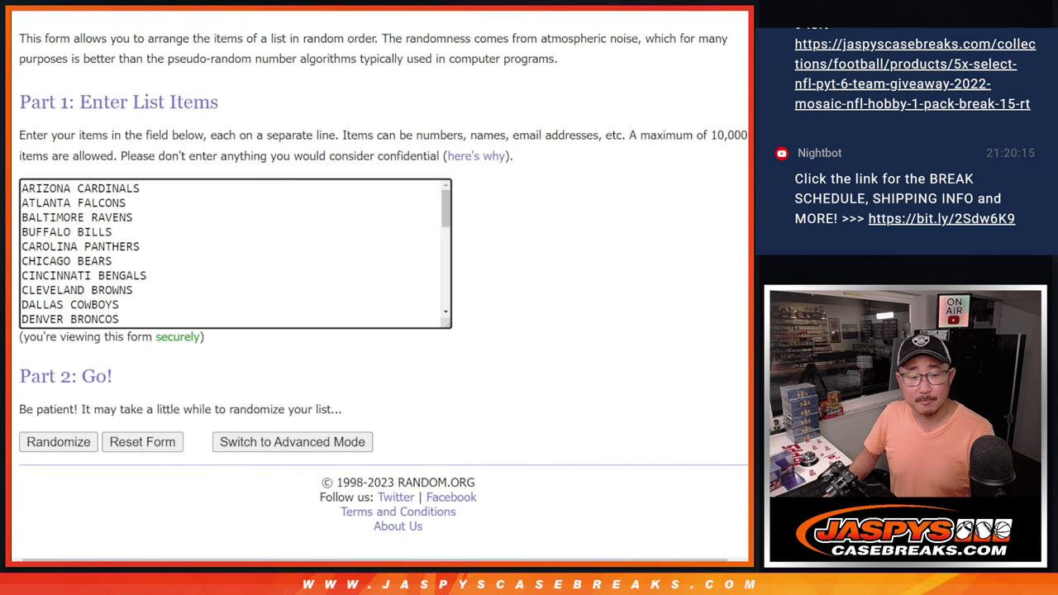
{"action": "left_click", "coordinate": [51, 440]}
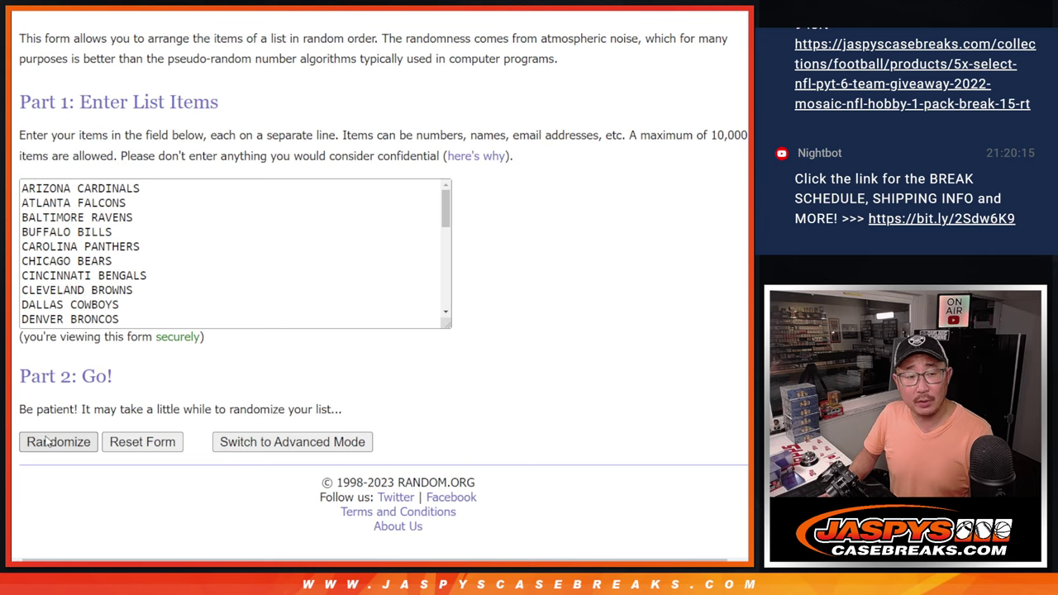
{"action": "scroll", "coordinate": [47, 443], "scroll_direction": "down", "scroll_amount": 3}
{"action": "left_click", "coordinate": [45, 442]}
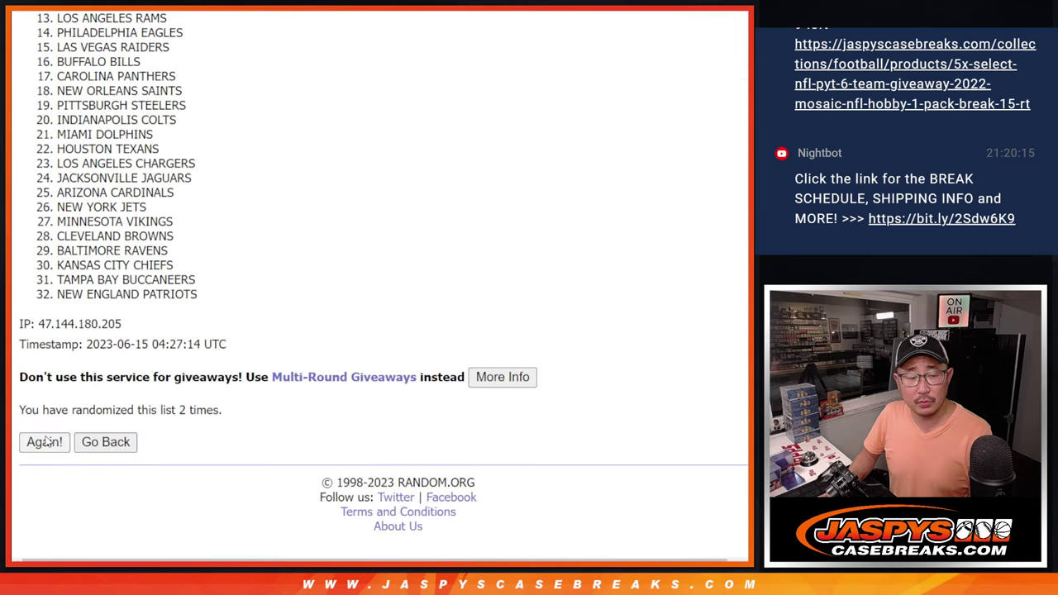
{"action": "left_click", "coordinate": [45, 442]}
{"action": "left_click", "coordinate": [46, 442]}
{"action": "left_click", "coordinate": [46, 442]}
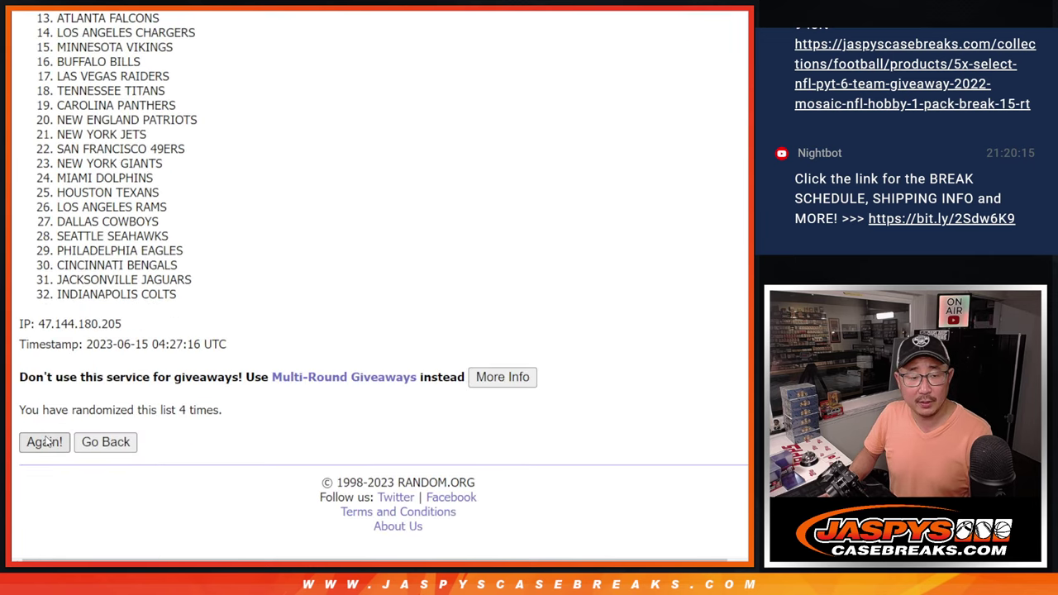
{"action": "left_click", "coordinate": [46, 442]}
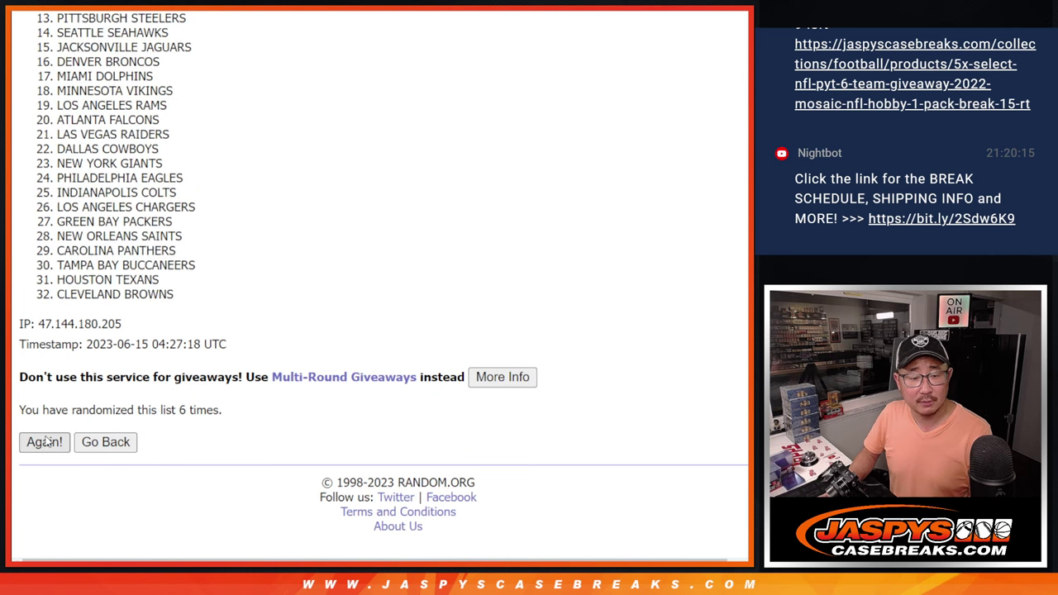
{"action": "left_click", "coordinate": [45, 442]}
{"action": "left_click", "coordinate": [45, 442]}
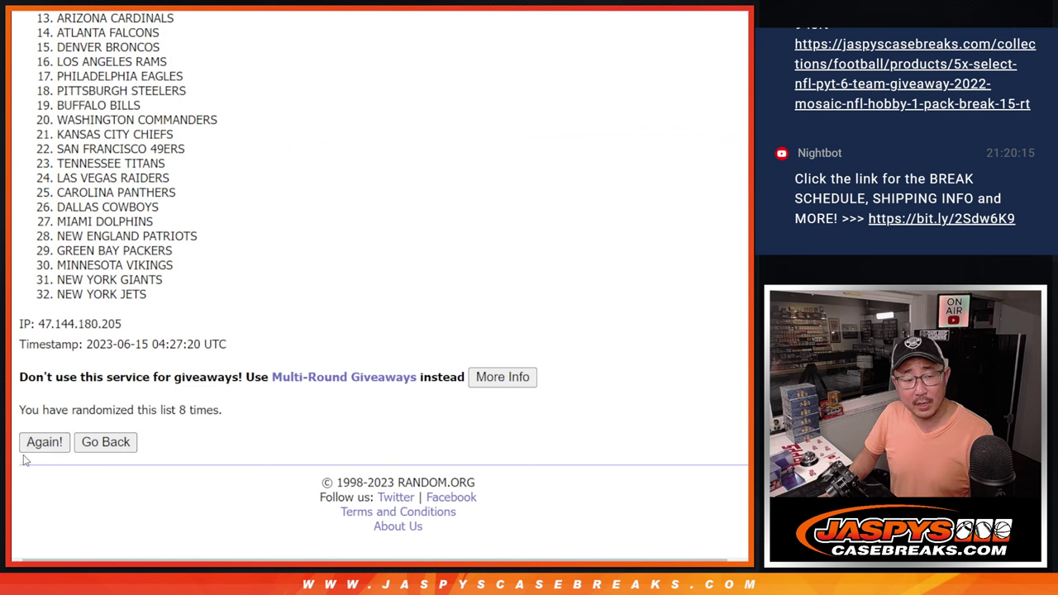
{"action": "left_click", "coordinate": [31, 444]}
- Copy all 32 randomized team names into column B of the Google Sheets spreadsheet, starting at B1 beside the participants
{"action": "scroll", "coordinate": [90, 187], "scroll_direction": "up", "scroll_amount": 3}
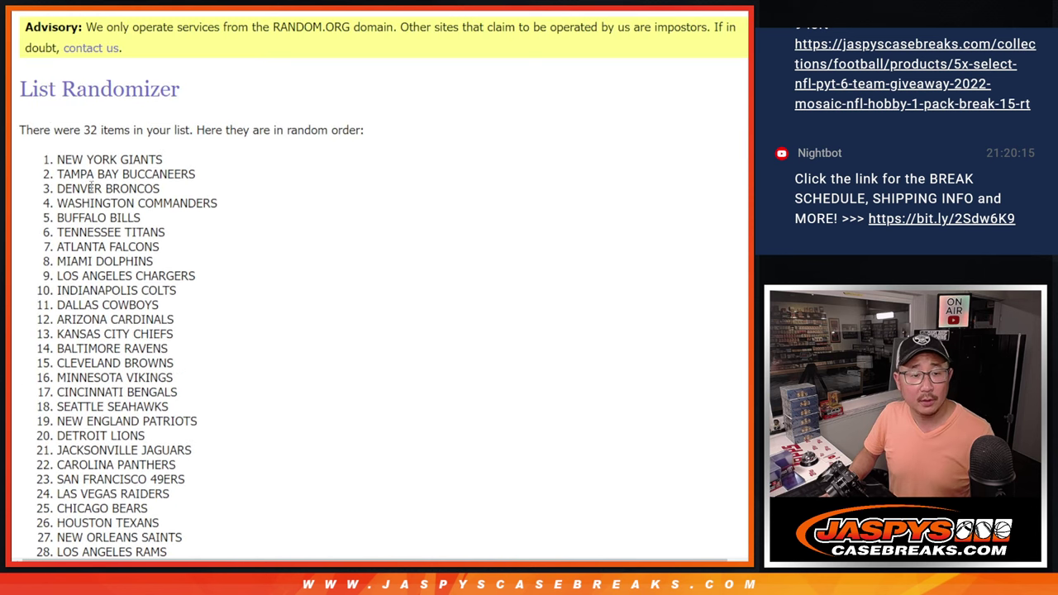
{"action": "left_click_drag", "start_coordinate": [59, 153], "coordinate": [192, 299]}
{"action": "key", "text": "ctrl+c"}
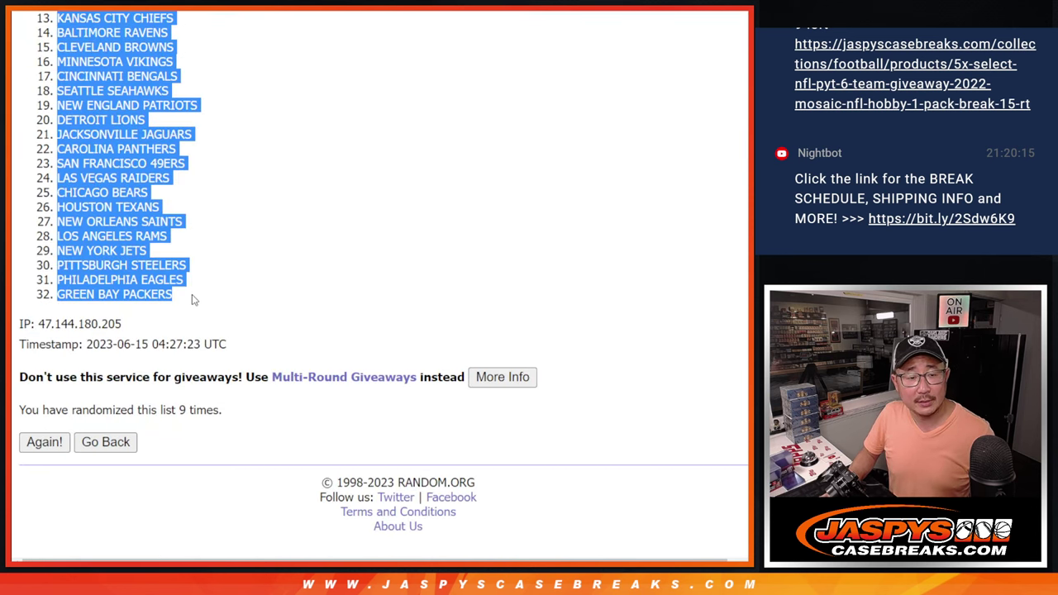
{"action": "key", "text": "alt+Tab"}
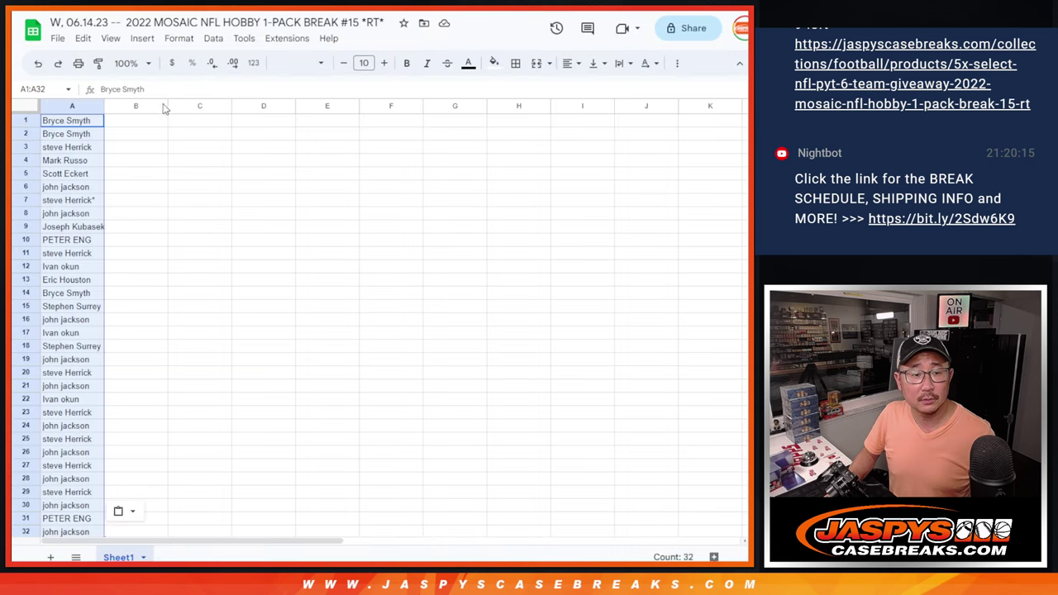
{"action": "left_click", "coordinate": [146, 120]}
{"action": "key", "text": "ctrl+v"}
- Format the whole sheet with the League font at size 12
{"action": "left_click", "coordinate": [26, 106]}
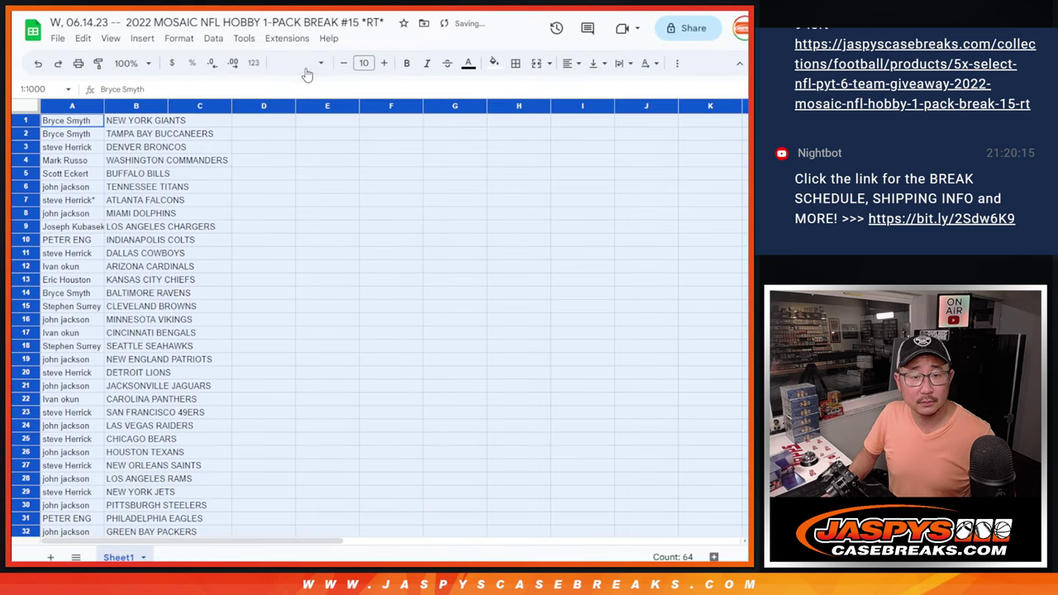
{"action": "left_click", "coordinate": [293, 62]}
{"action": "left_click", "coordinate": [314, 183]}
{"action": "left_click", "coordinate": [364, 62]}
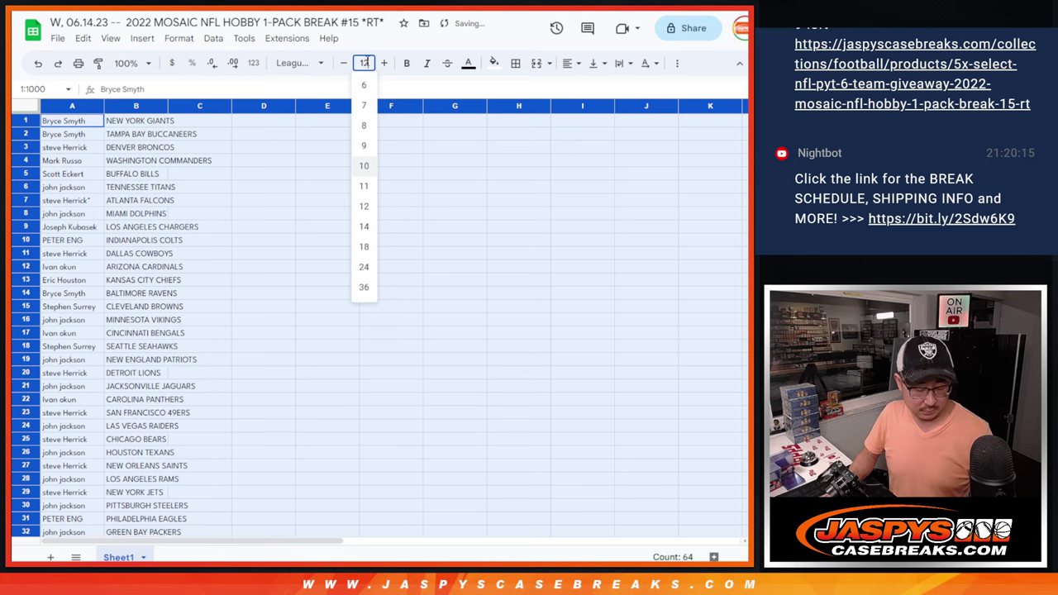
{"action": "left_click", "coordinate": [363, 206]}
- Set the sheet zoom to 150% and fit the widths of columns A and B to their contents
{"action": "left_click", "coordinate": [128, 63]}
{"action": "left_click", "coordinate": [128, 196]}
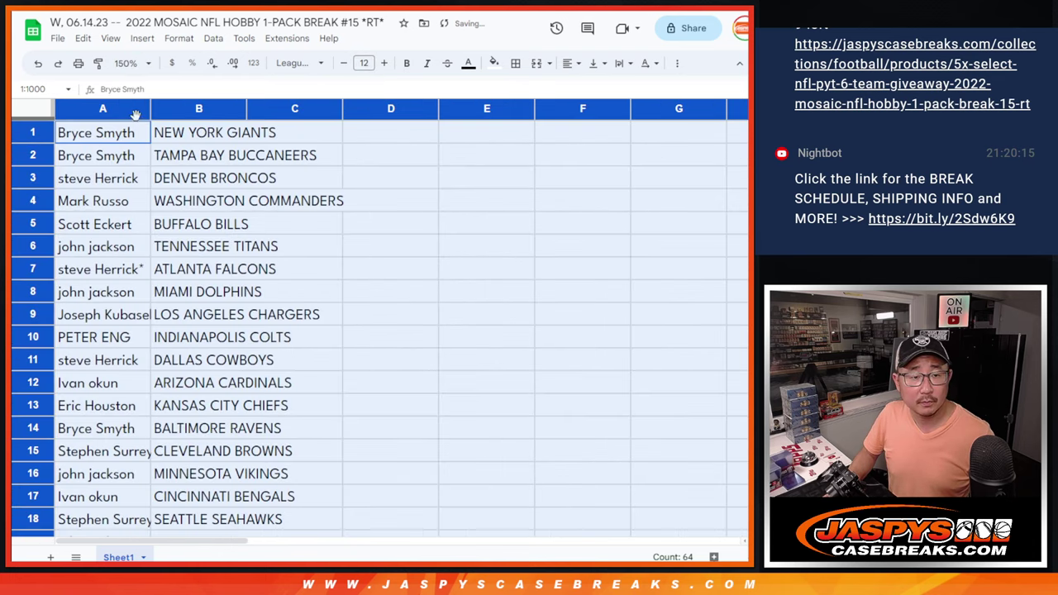
{"action": "double_click", "coordinate": [151, 108]}
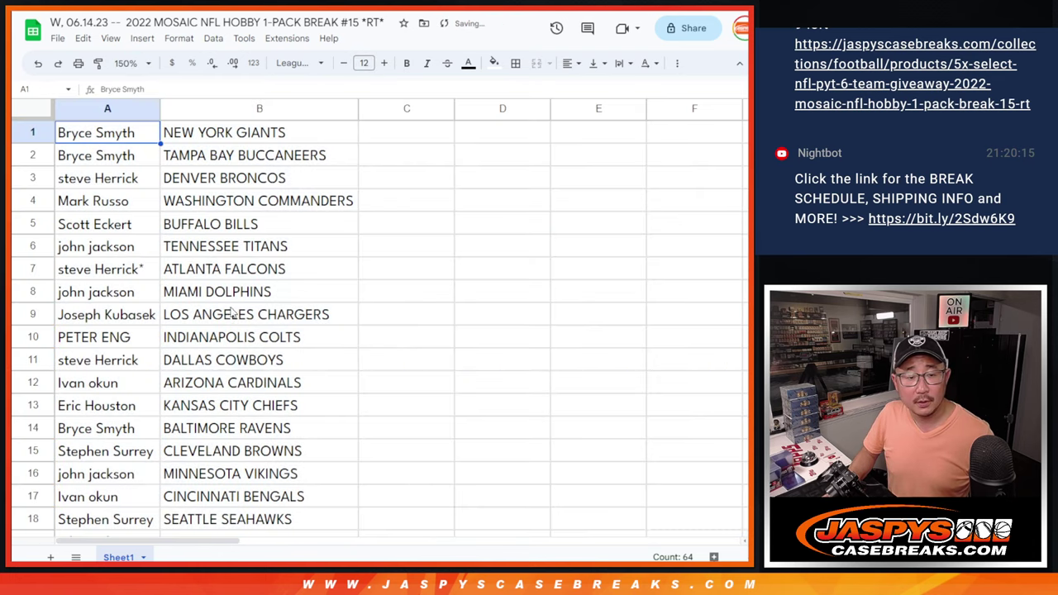
- Highlight A1:B16 and A17:B32 in turn to review the participant and team pairings
{"action": "left_click", "coordinate": [205, 473], "text": "shift"}
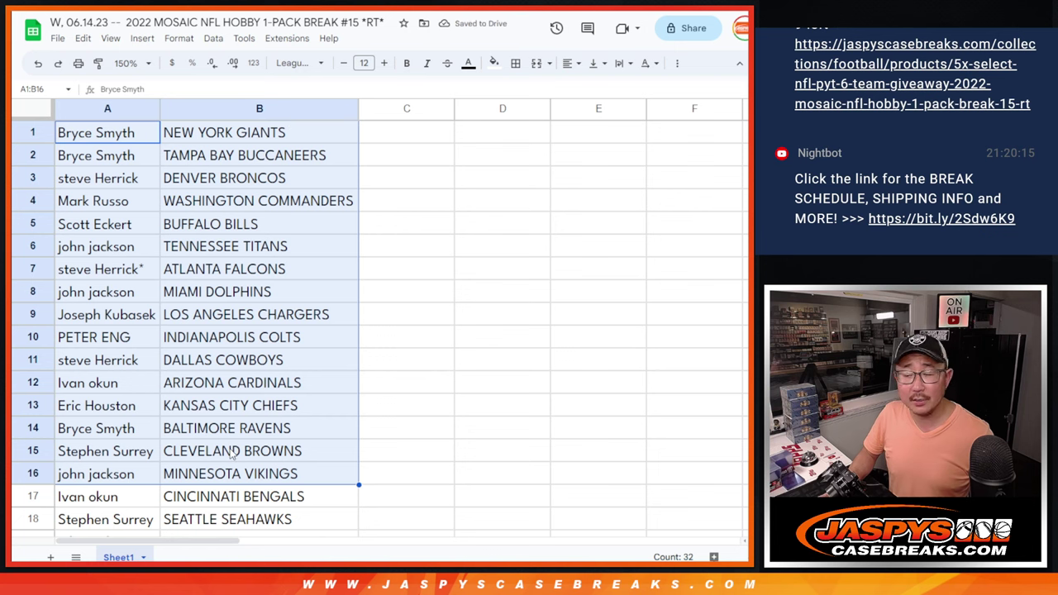
{"action": "scroll", "coordinate": [291, 364], "scroll_direction": "down", "scroll_amount": 5}
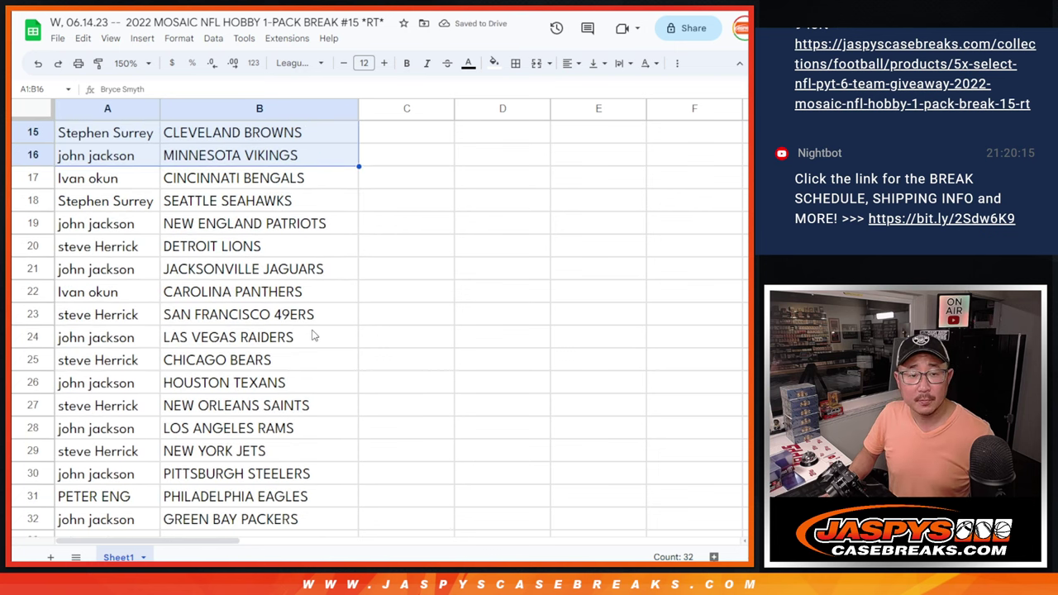
{"action": "scroll", "coordinate": [143, 171], "scroll_direction": "up", "scroll_amount": 1}
{"action": "left_click", "coordinate": [142, 171]}
{"action": "left_click", "coordinate": [252, 515], "text": "shift"}
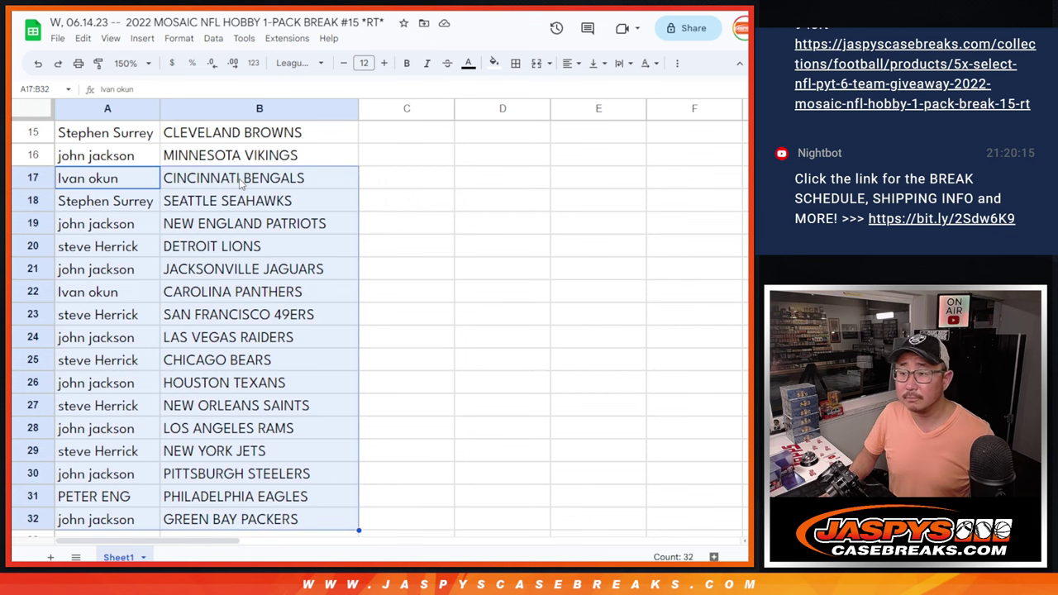
- Set the sheet zoom to 90% and sort the sheet A to Z by the team names in column B
{"action": "scroll", "coordinate": [312, 263], "scroll_direction": "up", "scroll_amount": 5}
{"action": "left_click", "coordinate": [129, 63]}
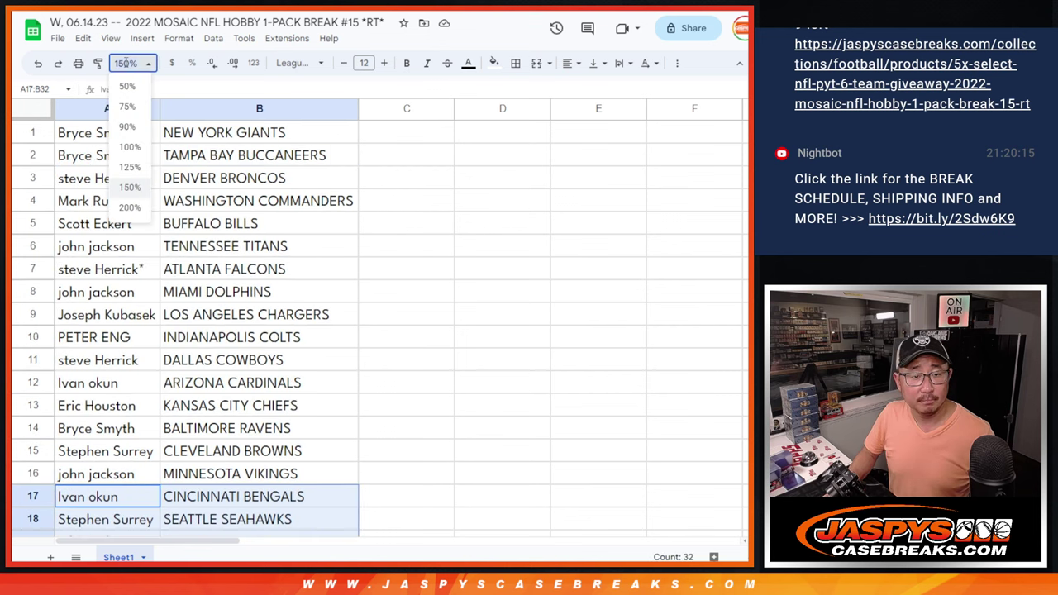
{"action": "left_click", "coordinate": [128, 129]}
{"action": "right_click", "coordinate": [162, 105]}
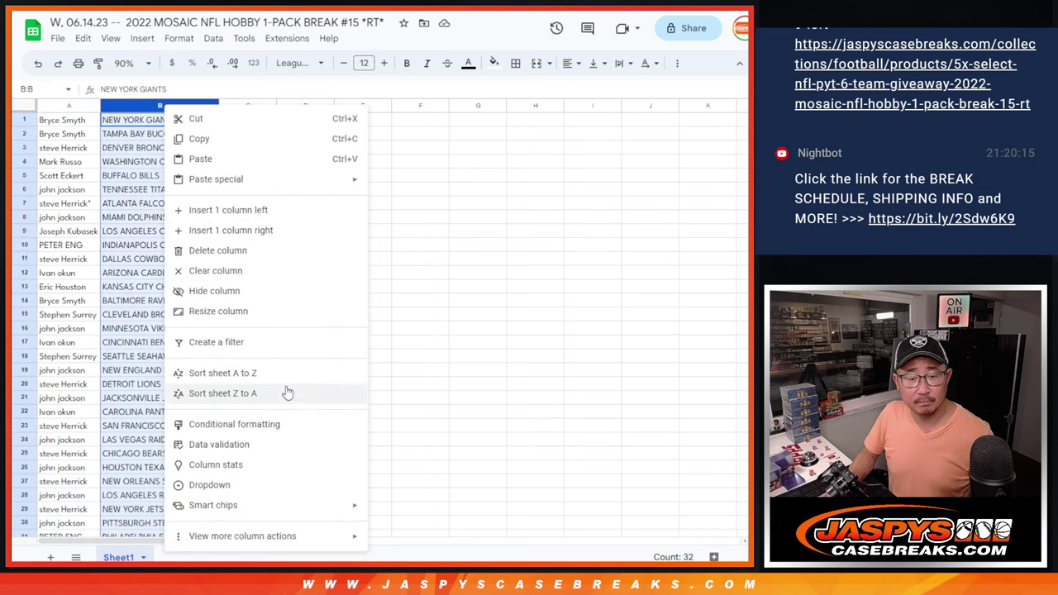
{"action": "left_click", "coordinate": [281, 372]}
- Apply borders to all cells of the pairing table A1:B32
{"action": "left_click", "coordinate": [93, 121]}
{"action": "key", "text": "ctrl+a"}
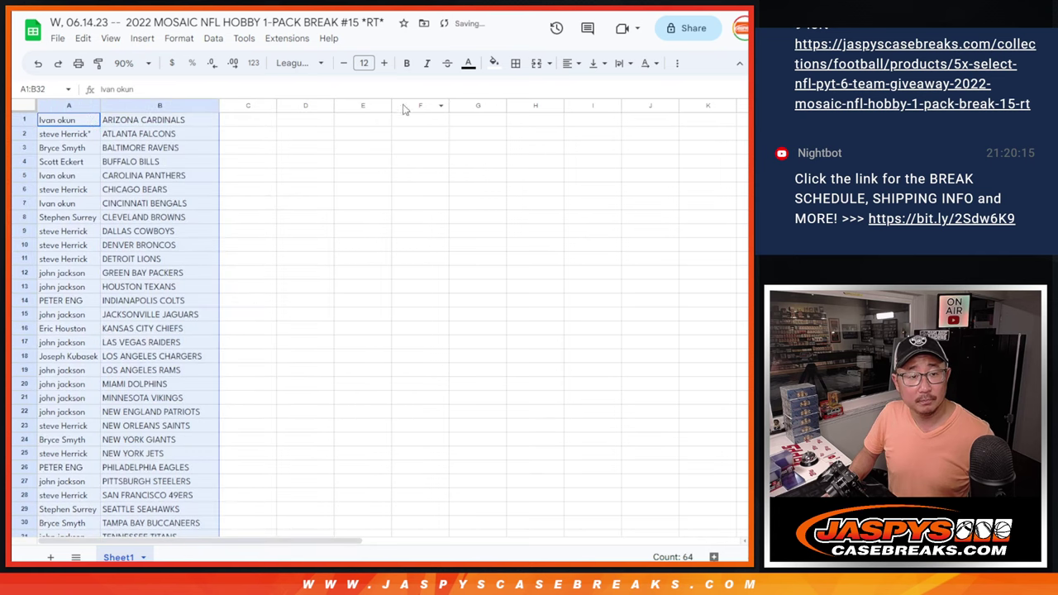
{"action": "left_click", "coordinate": [516, 65]}
{"action": "left_click", "coordinate": [522, 90]}
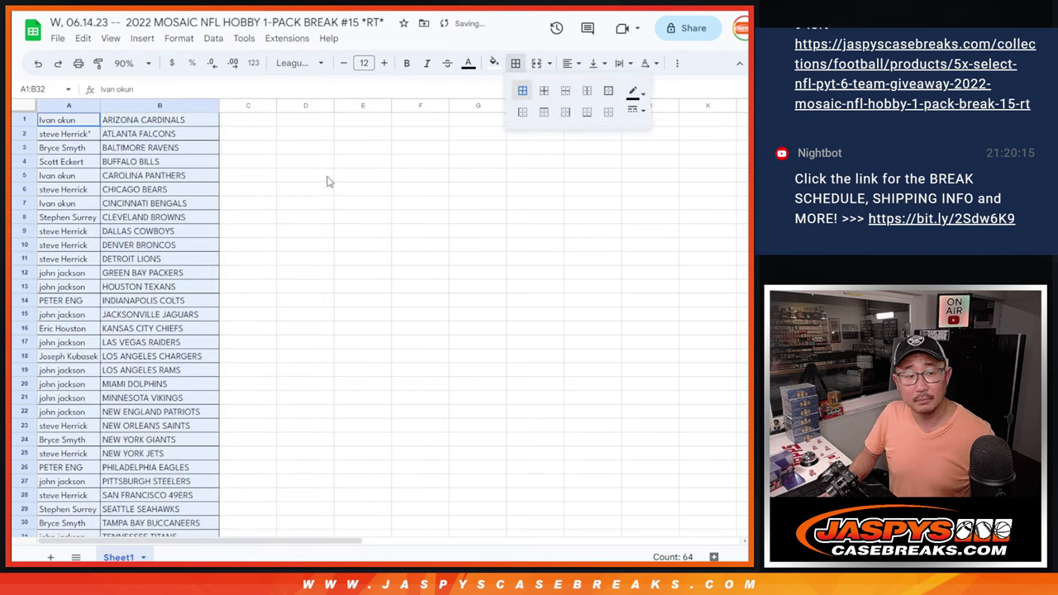
- Set up the current sheet for printing in portrait with a headers and footers option, and continue to the print dialog
{"action": "left_click", "coordinate": [74, 64]}
{"action": "left_click", "coordinate": [673, 194]}
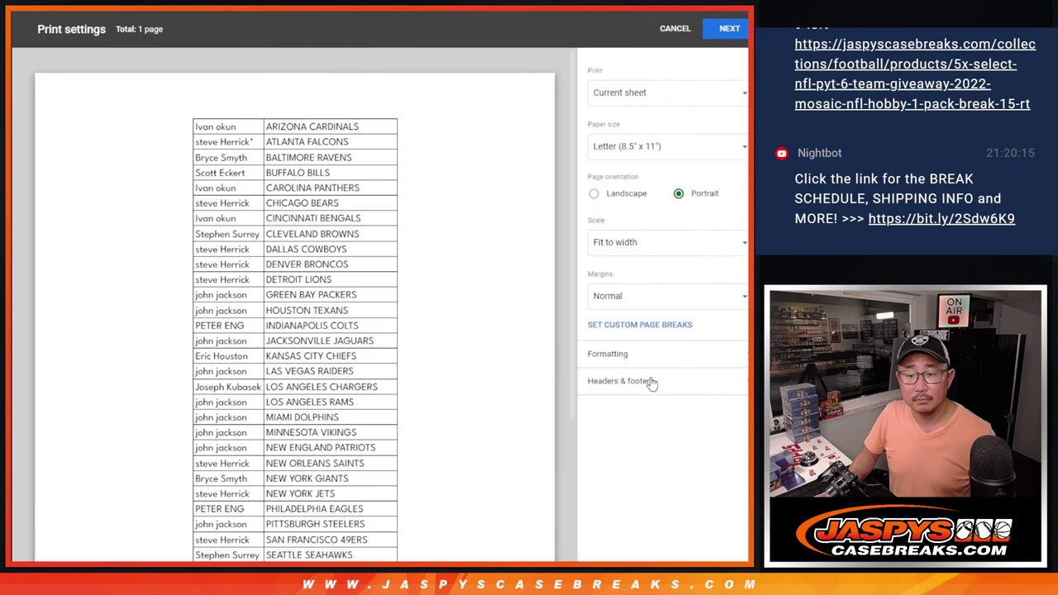
{"action": "left_click", "coordinate": [629, 381]}
{"action": "left_click", "coordinate": [594, 430]}
{"action": "left_click", "coordinate": [729, 28]}
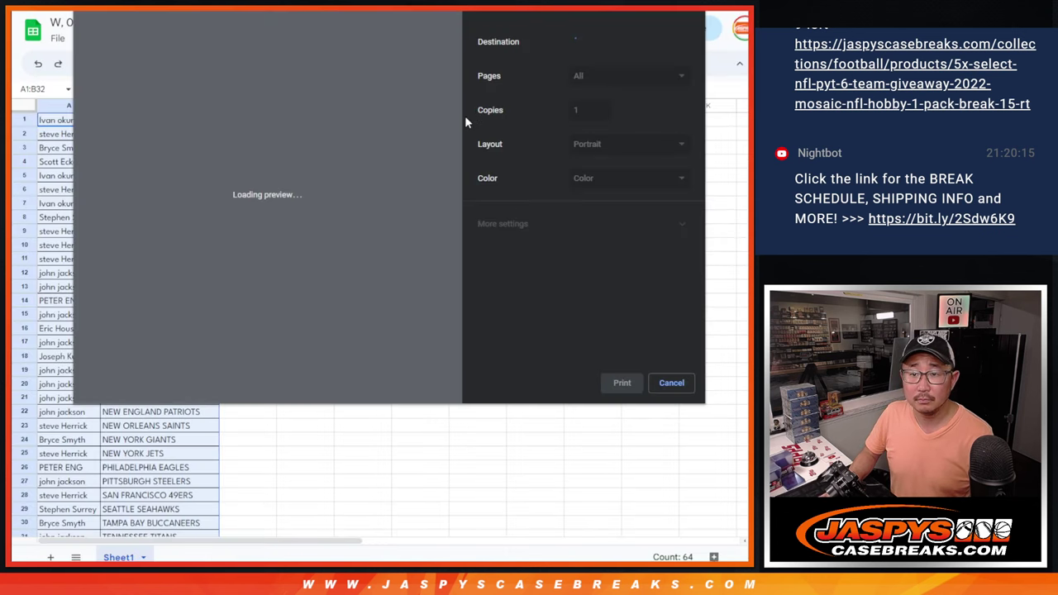
{"action": "key", "text": "Escape"}
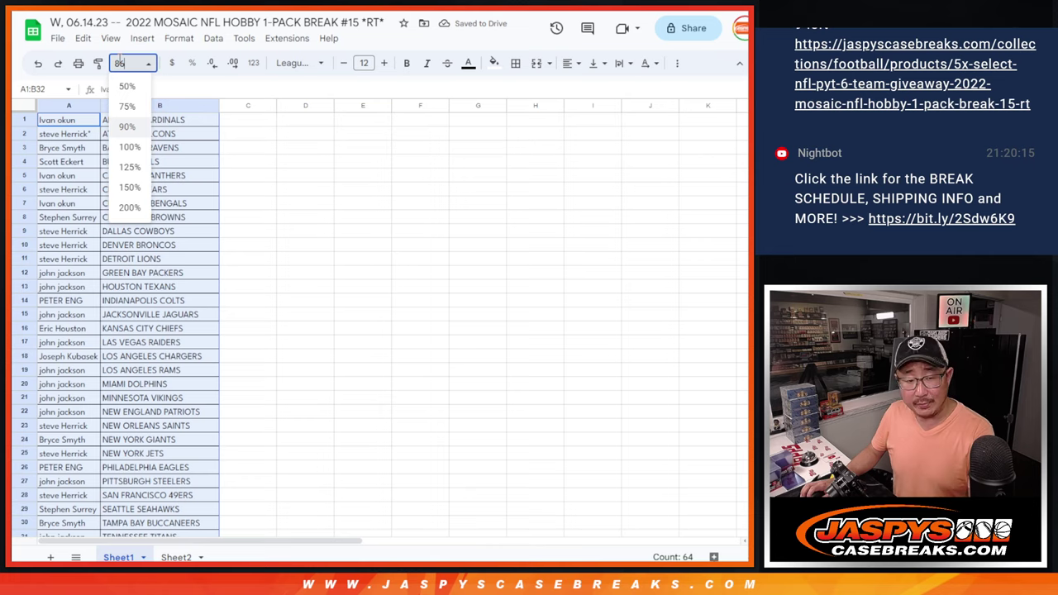
- Set the sheet zoom to 86% and copy the participant names in A1:A32 into the RANDOM.ORG List Randomizer
{"action": "type", "text": "86"}
{"action": "key", "text": "Return"}
{"action": "left_click", "coordinate": [76, 120]}
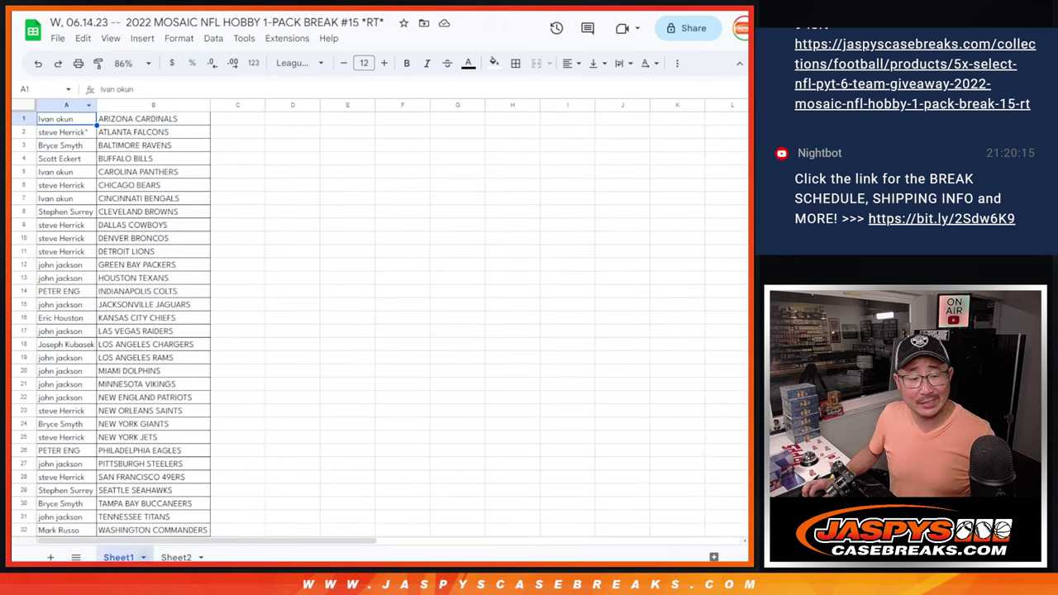
{"action": "left_click", "coordinate": [62, 530], "text": "shift"}
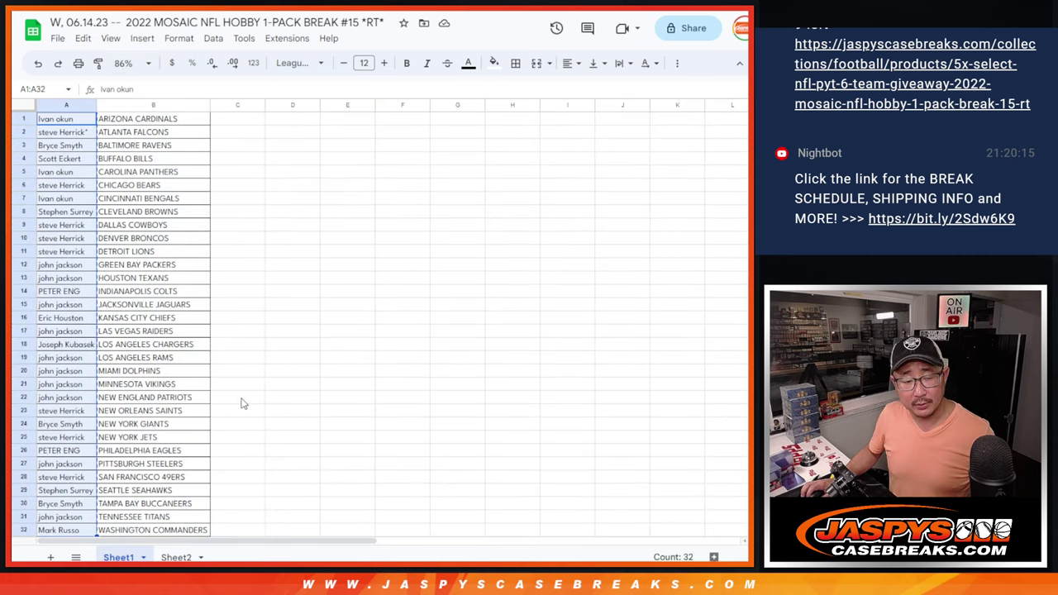
{"action": "key", "text": "ctrl+c"}
{"action": "key", "text": "ctrl+Tab"}
{"action": "key", "text": "ctrl+Tab"}
{"action": "left_click", "coordinate": [379, 446]}
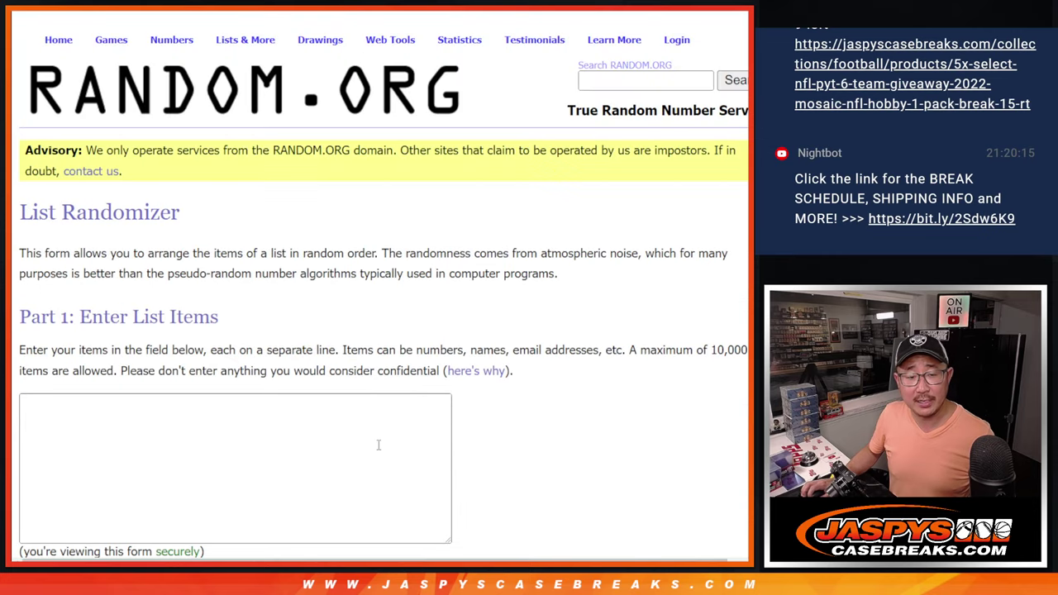
{"action": "key", "text": "ctrl+v"}
{"action": "scroll", "coordinate": [378, 447], "scroll_direction": "up", "scroll_amount": 5}
- Switch back to Google Sheets and format all of Sheet2 with the League font at size 18
{"action": "key", "text": "ctrl+Tab"}
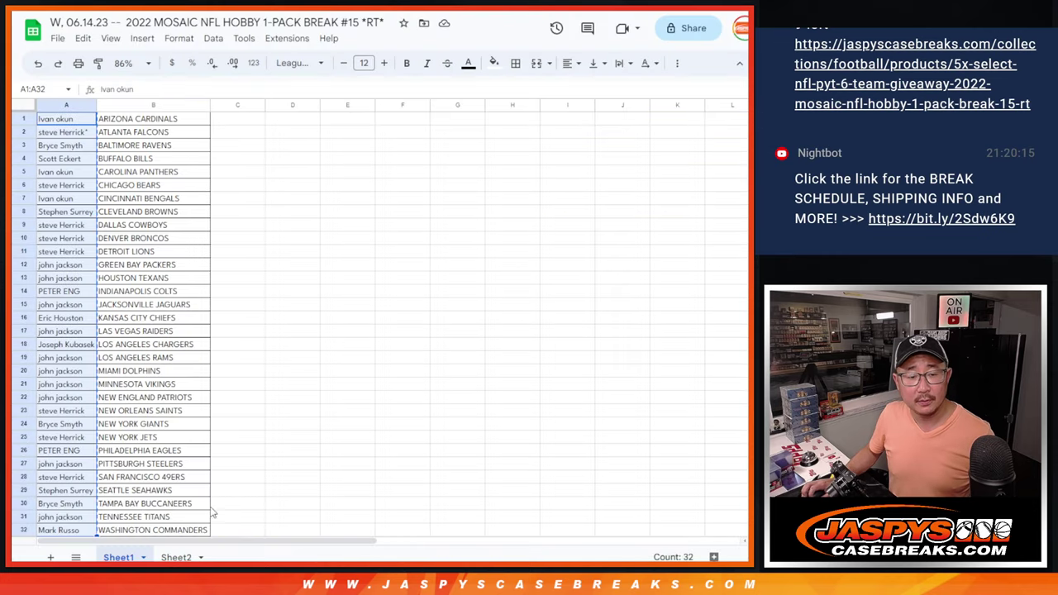
{"action": "left_click", "coordinate": [175, 557]}
{"action": "left_click", "coordinate": [25, 105]}
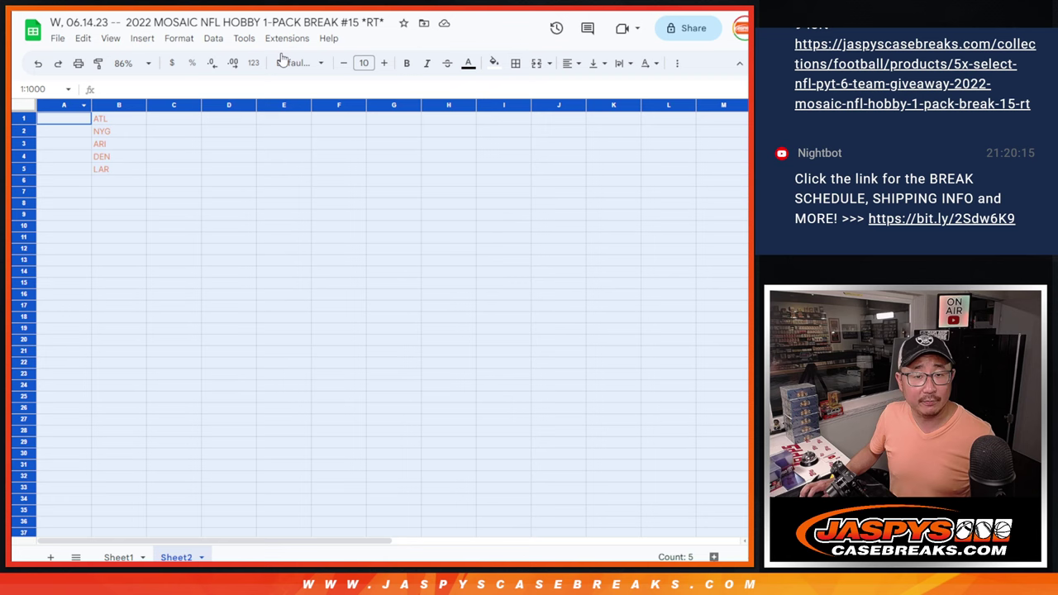
{"action": "left_click", "coordinate": [296, 63]}
{"action": "left_click", "coordinate": [331, 186]}
{"action": "left_click", "coordinate": [363, 63]}
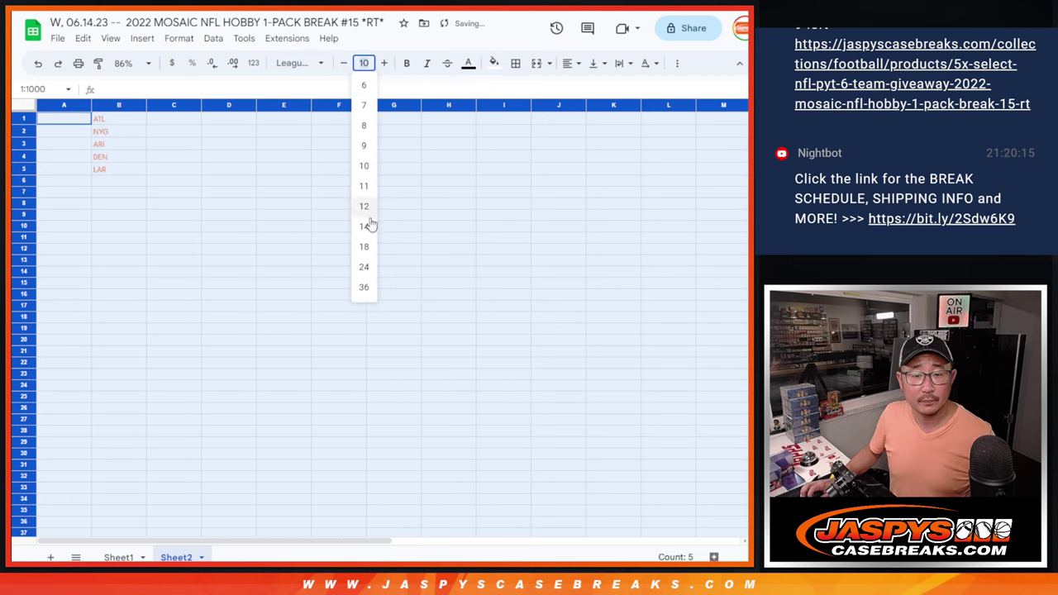
{"action": "left_click", "coordinate": [364, 246]}
- Set the Sheet2 zoom to 150% and fit column B's width to the team abbreviations
{"action": "left_click", "coordinate": [124, 64]}
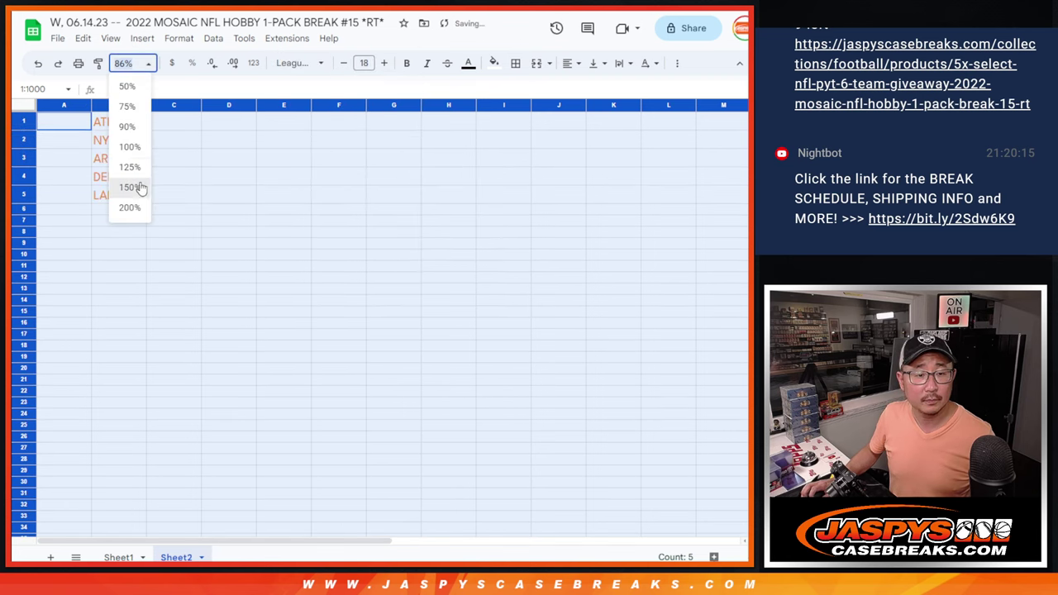
{"action": "left_click", "coordinate": [130, 187]}
{"action": "double_click", "coordinate": [152, 108]}
{"action": "left_click", "coordinate": [126, 147]}
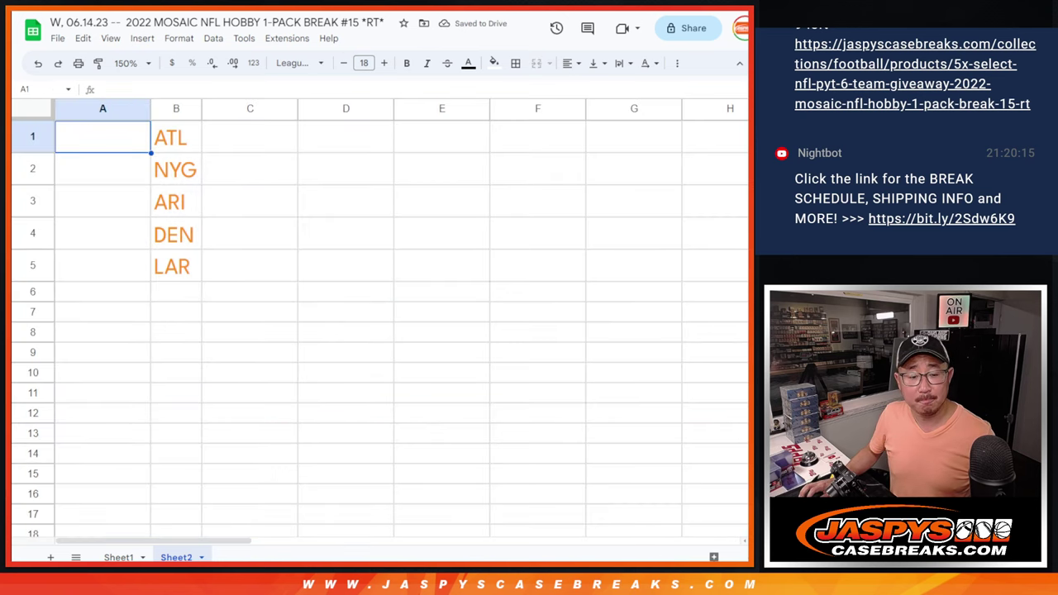
- Roll two dice on RANDOM.ORG and randomize the participant list five times
{"action": "key", "text": "ctrl+Tab"}
{"action": "left_click", "coordinate": [52, 340]}
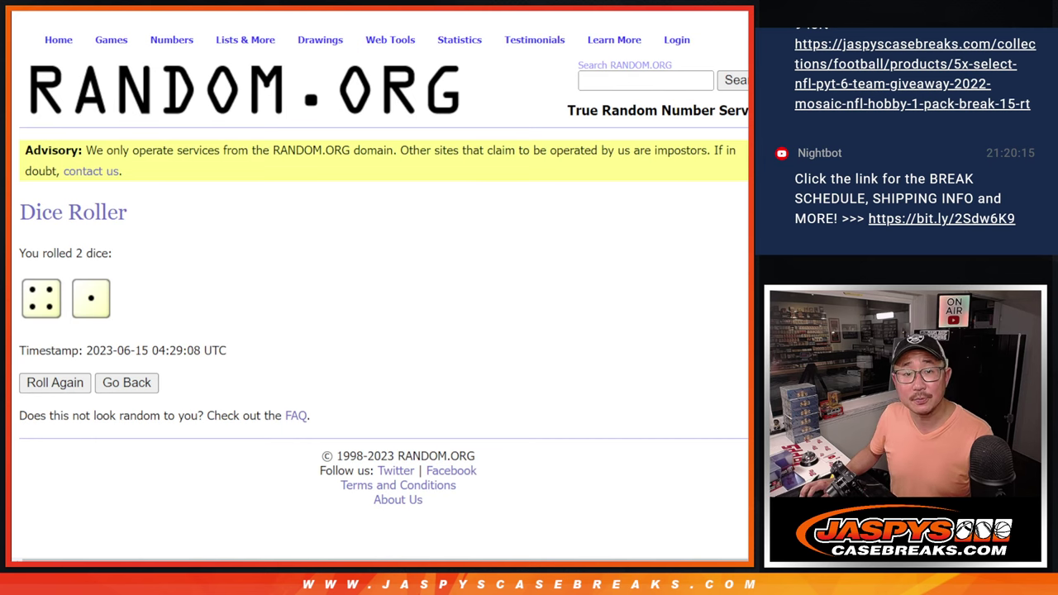
{"action": "key", "text": "ctrl+Tab"}
{"action": "scroll", "coordinate": [548, 272], "scroll_direction": "down", "scroll_amount": 3}
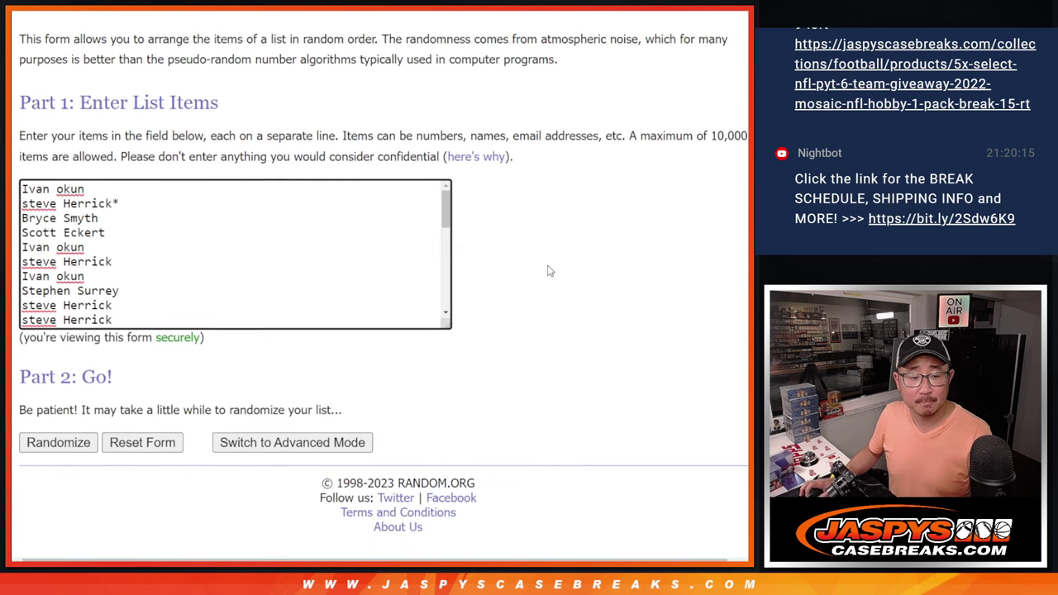
{"action": "left_click", "coordinate": [32, 444]}
{"action": "scroll", "coordinate": [32, 443], "scroll_direction": "down", "scroll_amount": 5}
{"action": "left_click", "coordinate": [31, 444]}
{"action": "scroll", "coordinate": [31, 444], "scroll_direction": "down", "scroll_amount": 5}
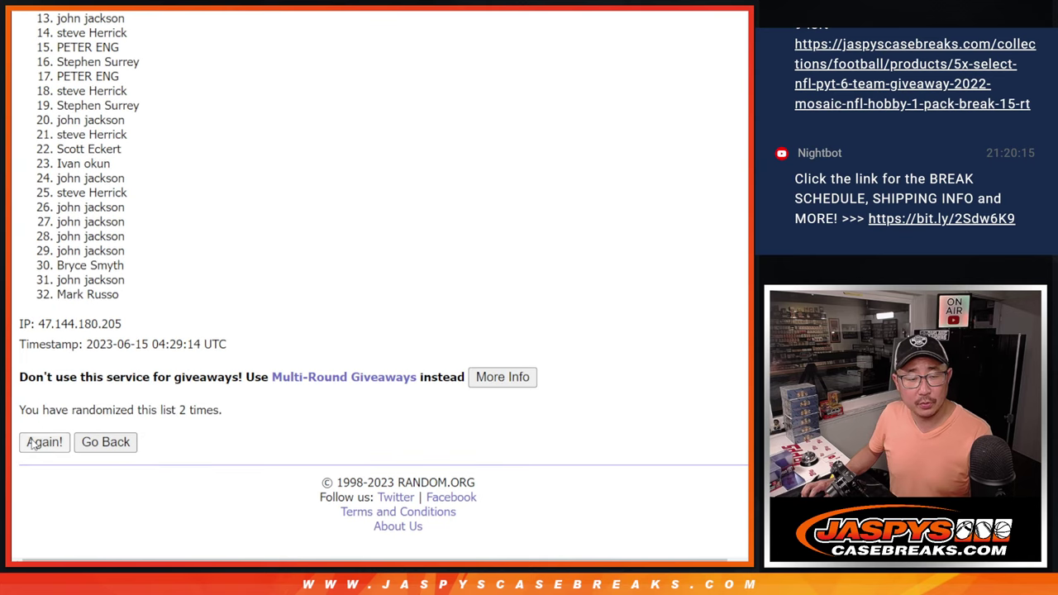
{"action": "left_click", "coordinate": [32, 444]}
{"action": "scroll", "coordinate": [31, 444], "scroll_direction": "down", "scroll_amount": 5}
{"action": "left_click", "coordinate": [31, 444]}
{"action": "scroll", "coordinate": [31, 444], "scroll_direction": "down", "scroll_amount": 3}
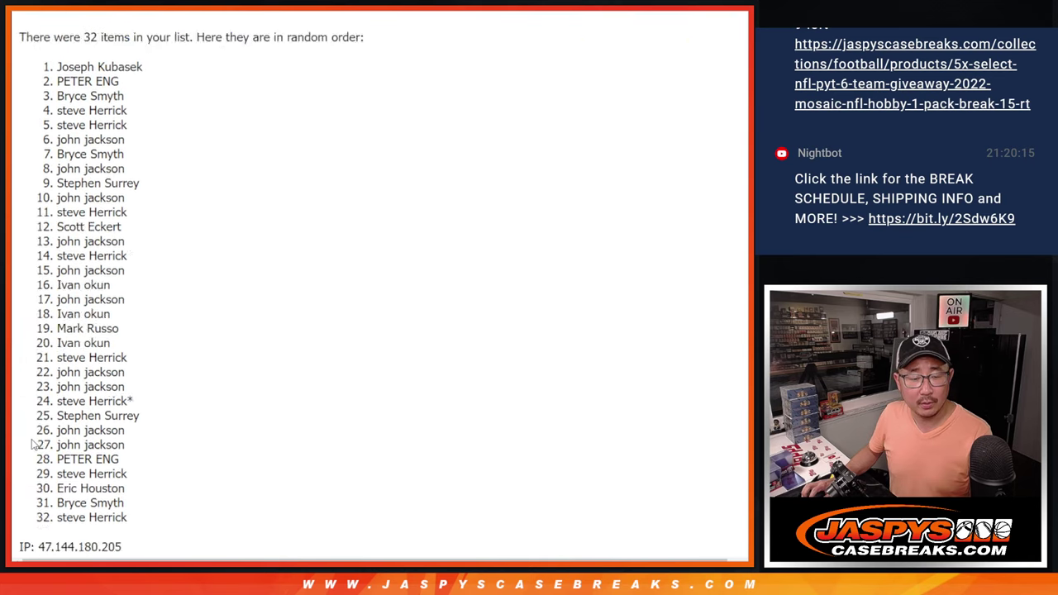
{"action": "left_click", "coordinate": [32, 444]}
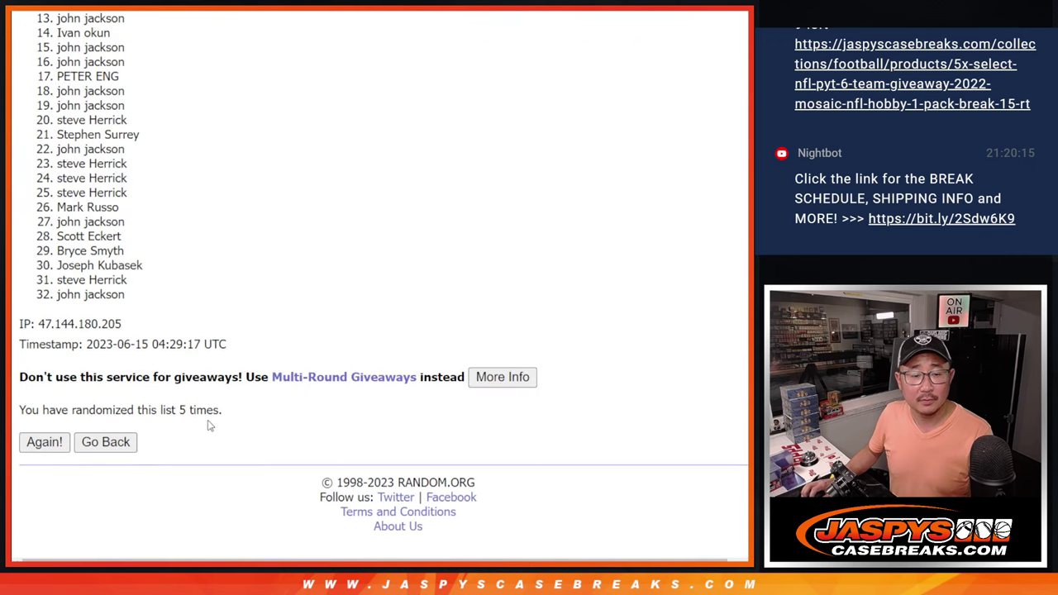
- Copy the first five names of the randomized list into A1:A5 of Sheet2, beside the team abbreviations
{"action": "scroll", "coordinate": [380, 281], "scroll_direction": "up", "scroll_amount": 1}
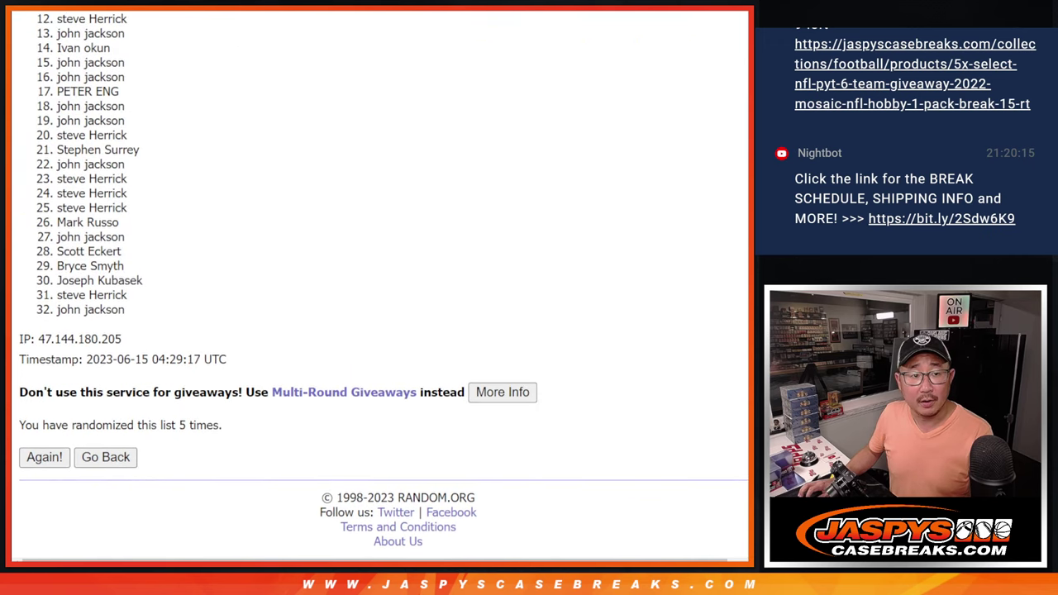
{"action": "scroll", "coordinate": [380, 281], "scroll_direction": "up", "scroll_amount": 1}
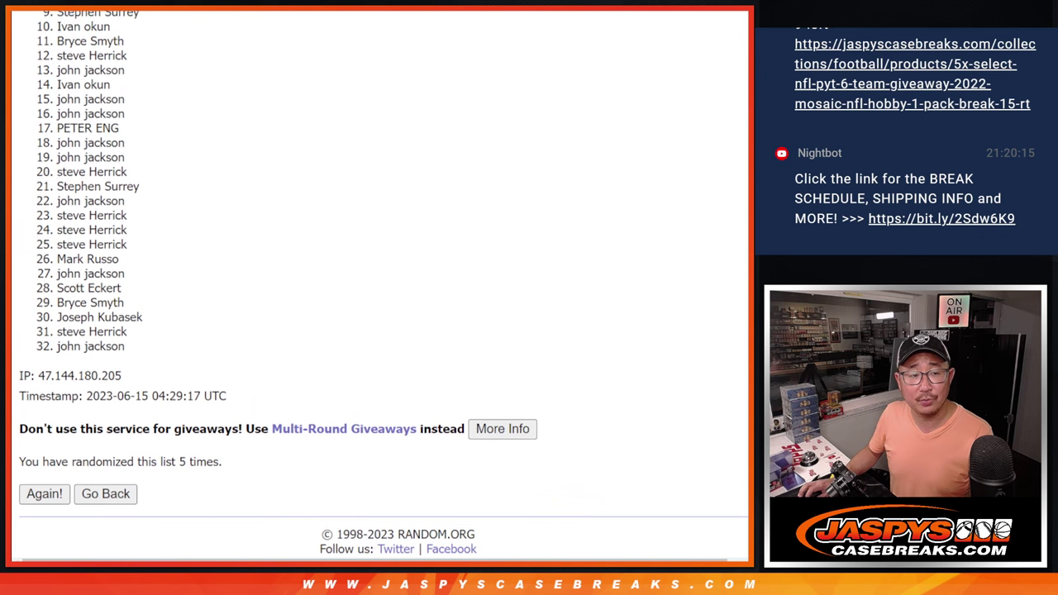
{"action": "scroll", "coordinate": [380, 281], "scroll_direction": "up", "scroll_amount": 1}
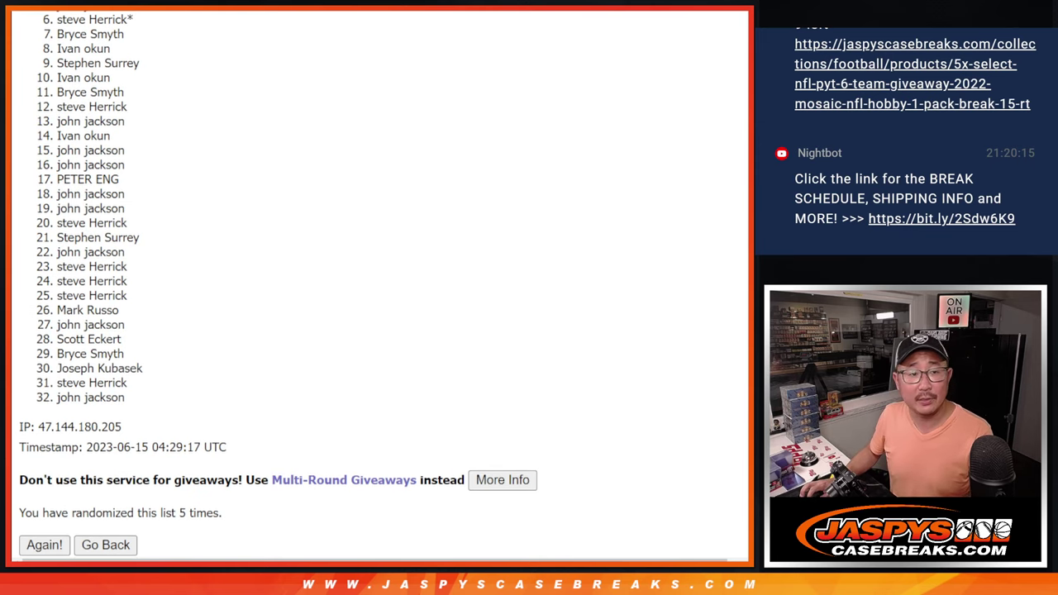
{"action": "scroll", "coordinate": [380, 281], "scroll_direction": "up", "scroll_amount": 1}
{"action": "scroll", "coordinate": [380, 281], "scroll_direction": "up", "scroll_amount": 2}
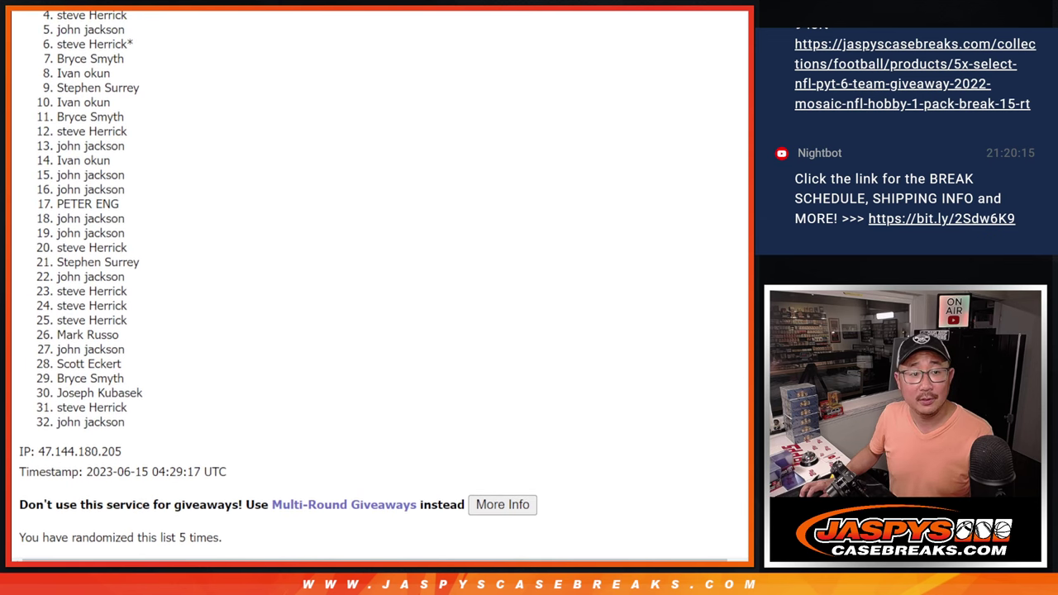
{"action": "scroll", "coordinate": [380, 281], "scroll_direction": "up", "scroll_amount": 2}
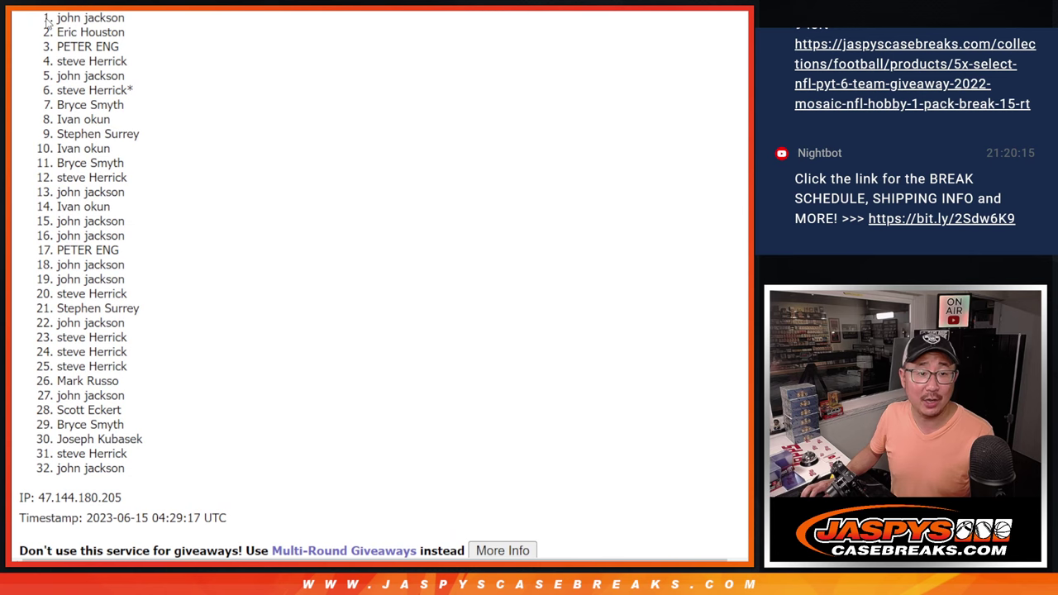
{"action": "left_click_drag", "start_coordinate": [59, 24], "coordinate": [135, 77]}
{"action": "key", "text": "ctrl+c"}
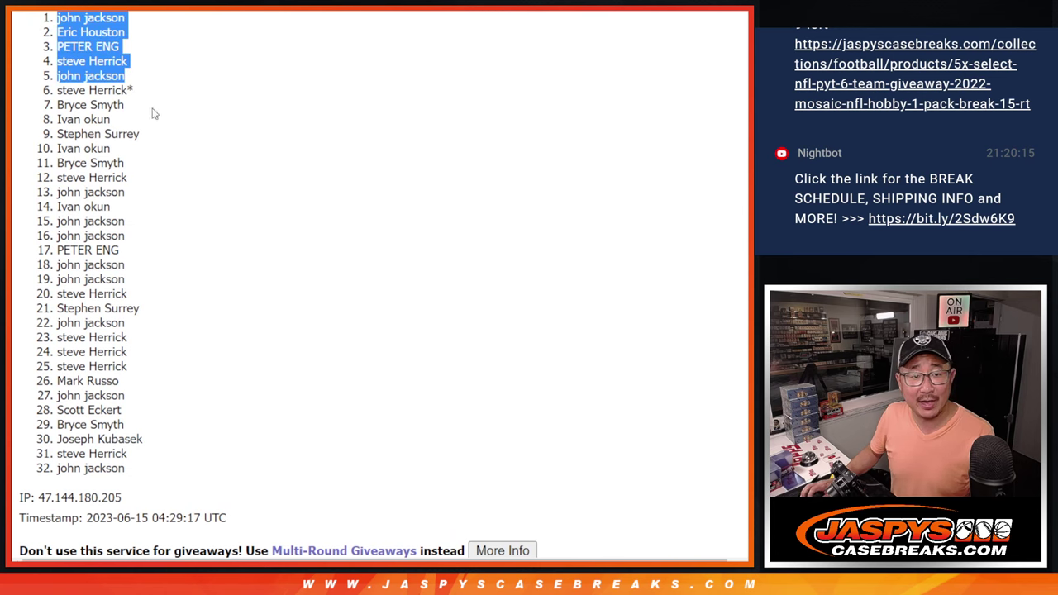
{"action": "scroll", "coordinate": [255, 201], "scroll_direction": "down", "scroll_amount": 1}
{"action": "key", "text": "ctrl+Tab"}
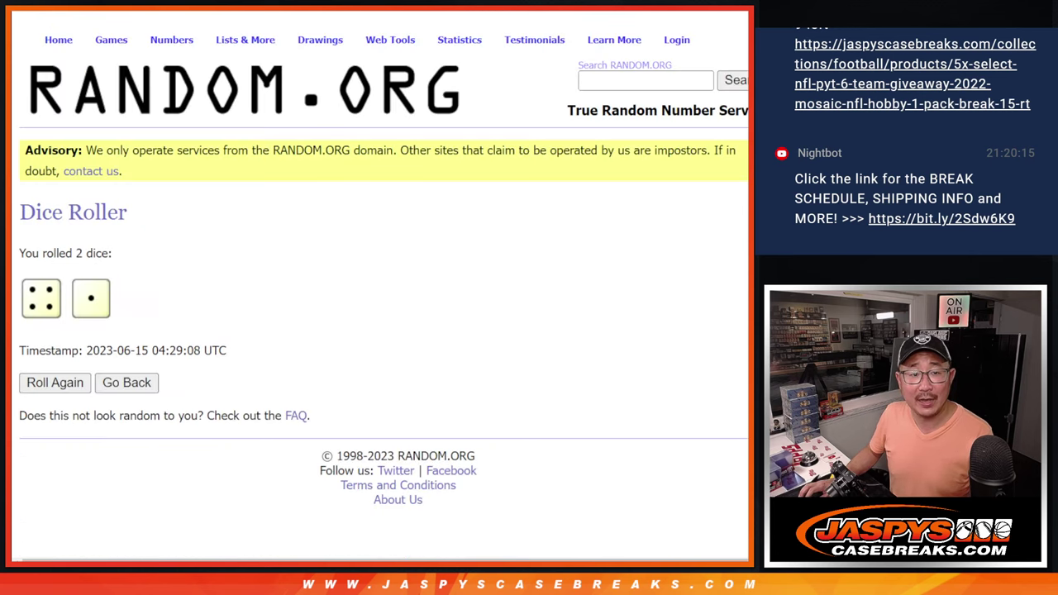
{"action": "key", "text": "ctrl+Tab"}
{"action": "key", "text": "ctrl+v"}
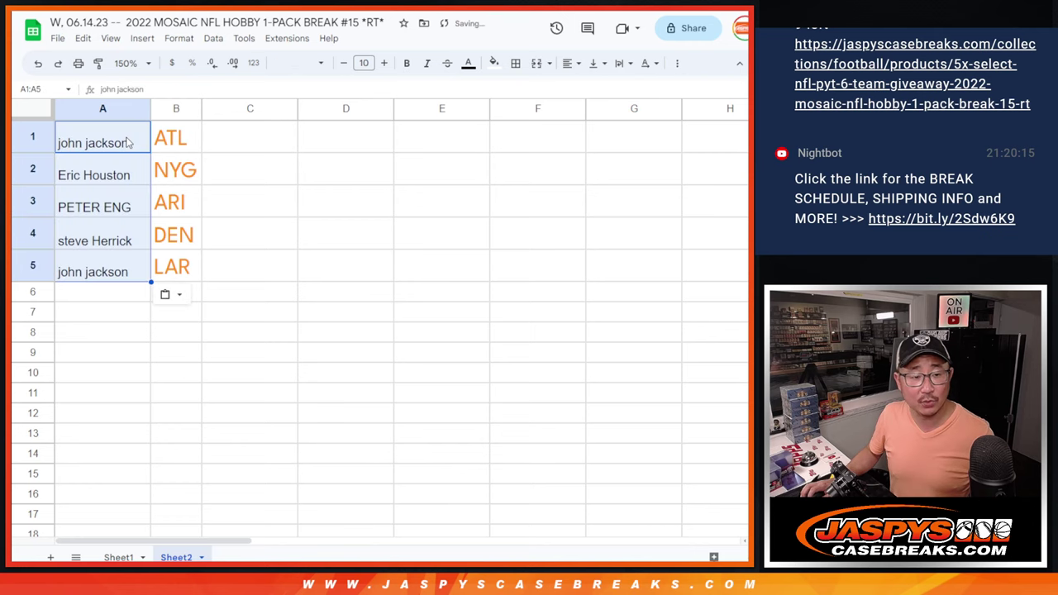
- Highlight rows 1 to 5 of Sheet2 in turn to review each winner and team pairing
{"action": "left_click", "coordinate": [18, 141]}
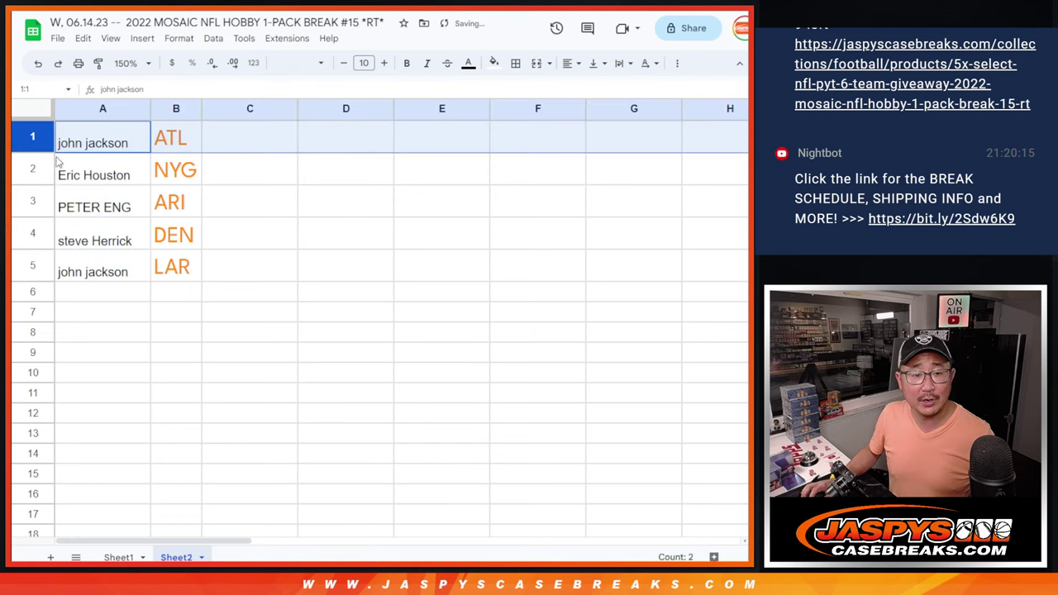
{"action": "left_click", "coordinate": [29, 168]}
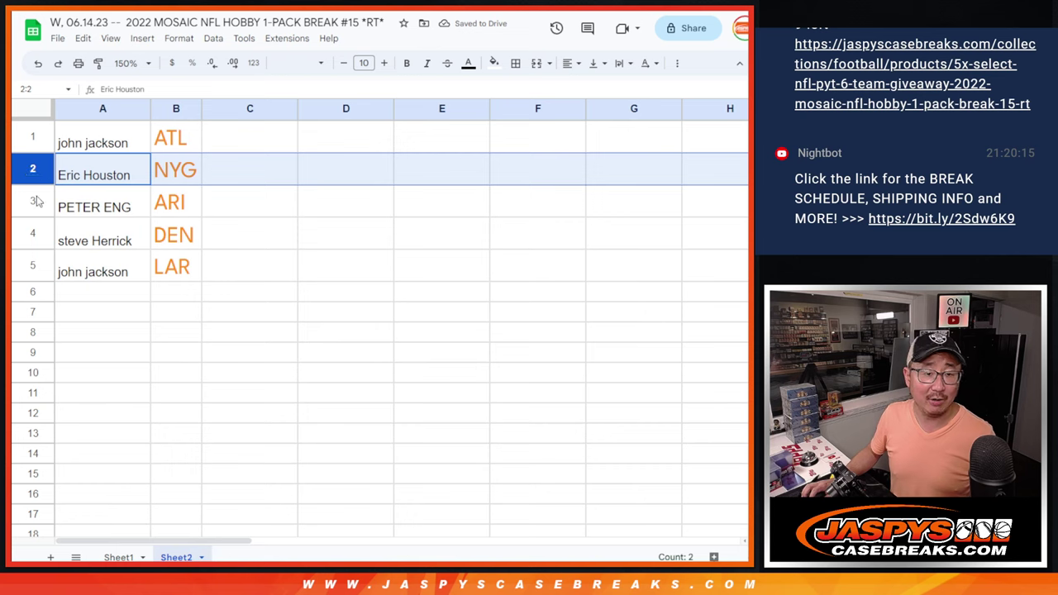
{"action": "left_click", "coordinate": [32, 199]}
{"action": "left_click", "coordinate": [33, 233]}
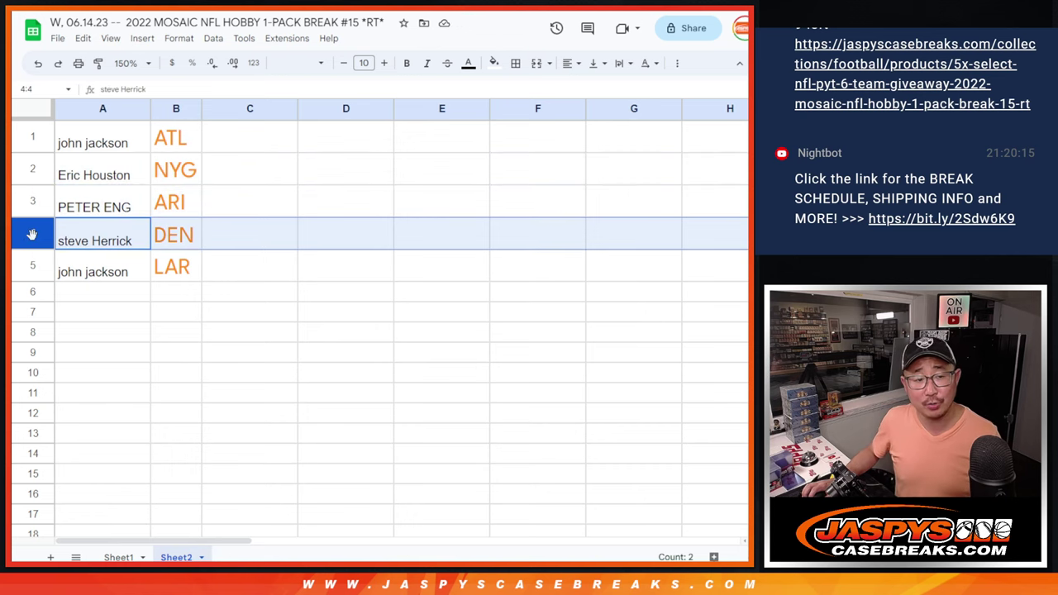
{"action": "left_click", "coordinate": [35, 270]}
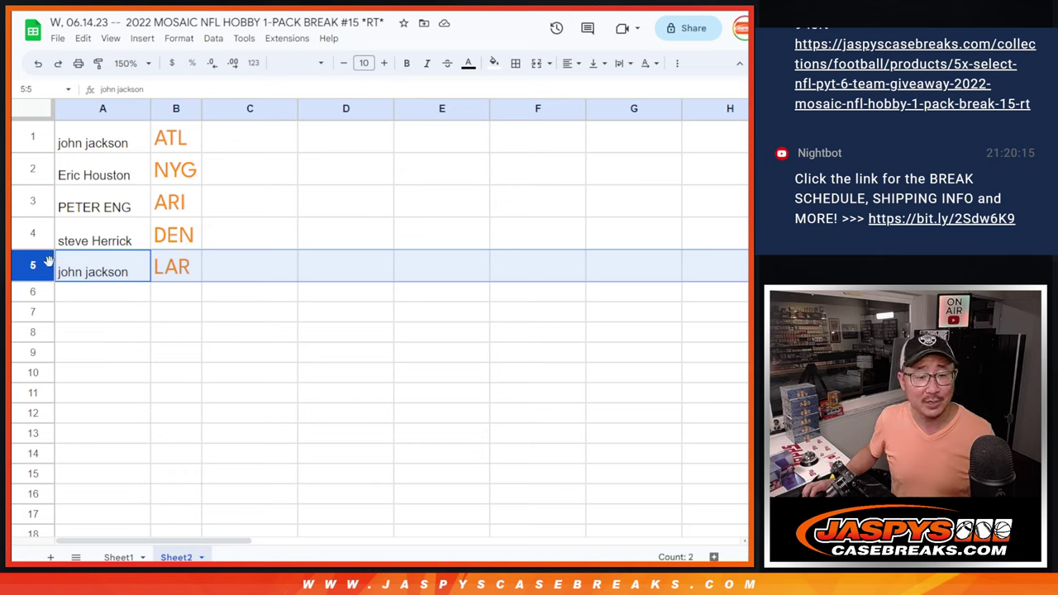
{"action": "left_click", "coordinate": [128, 146]}
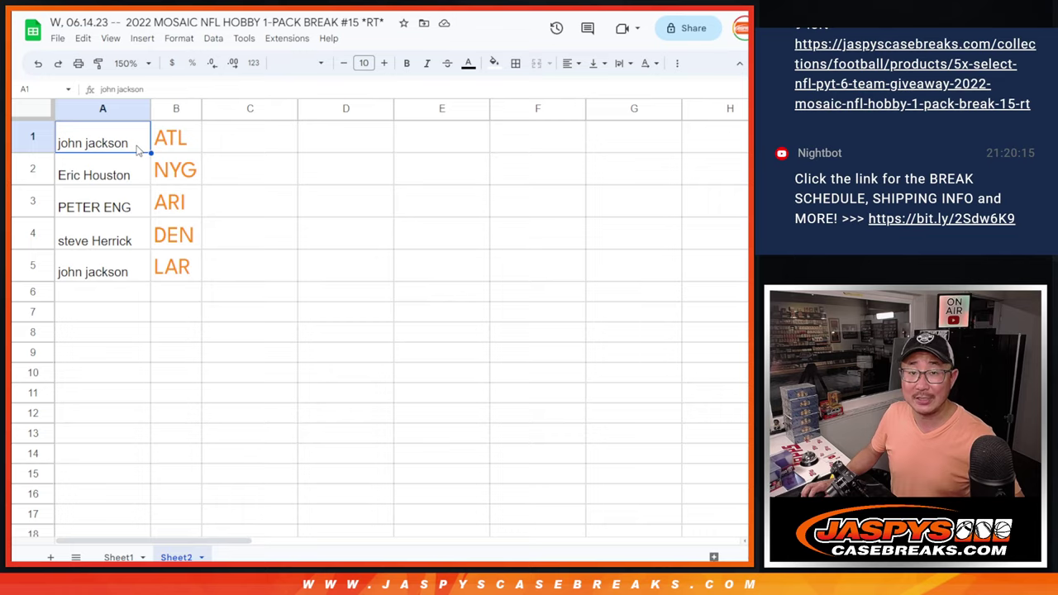